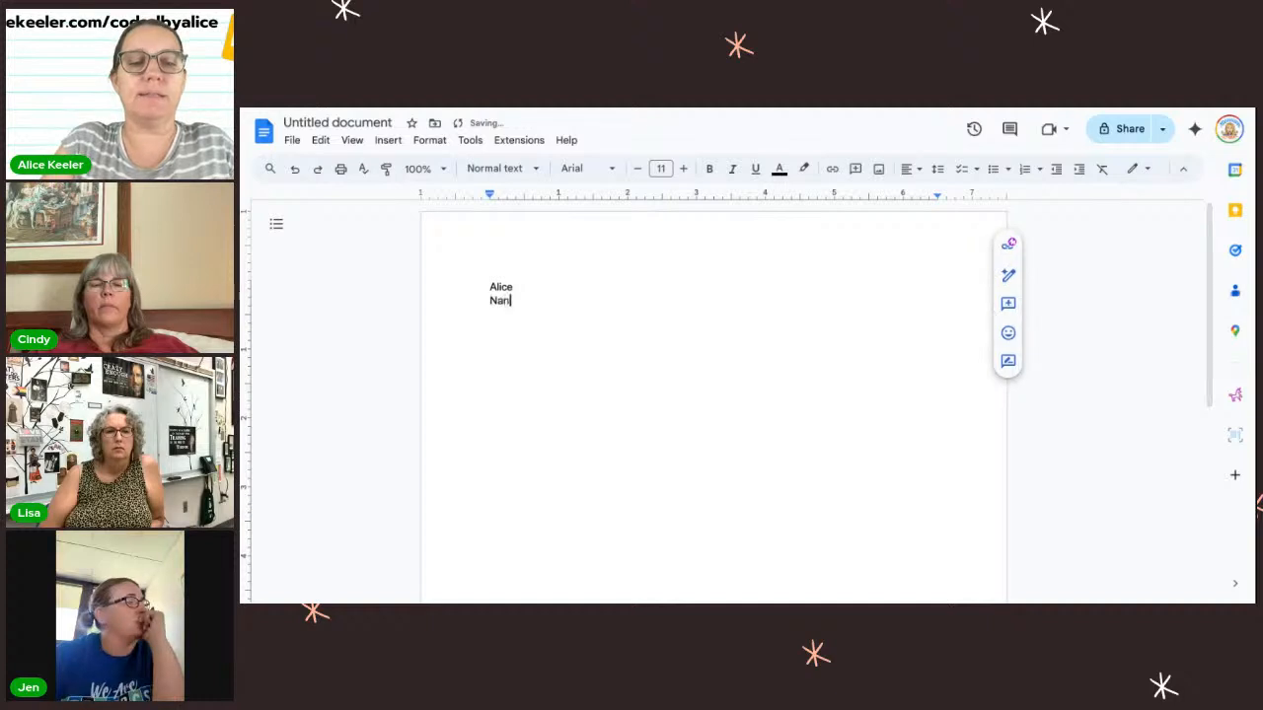
Add four more first names to the document's name list, each on its own line.
type("Paul")
key("Return")
type("L")
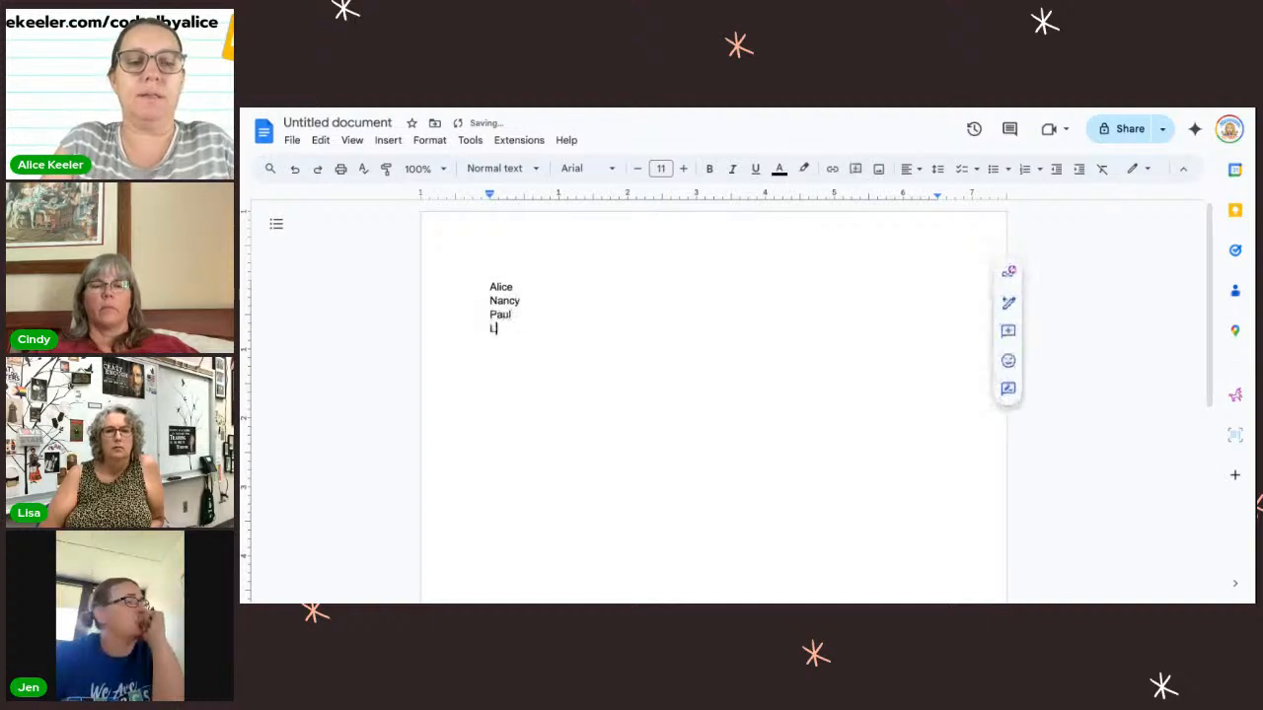
type("isa")
key("Return")
type("Cind")
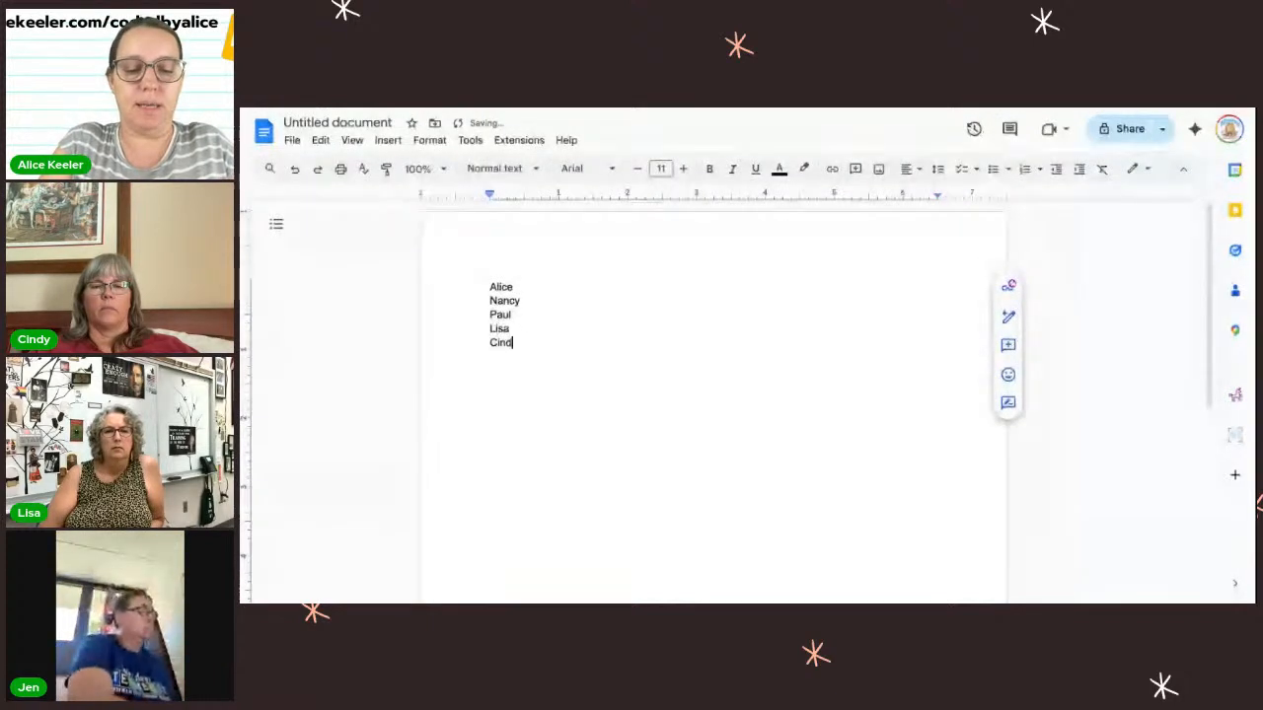
type("y")
key("Return")
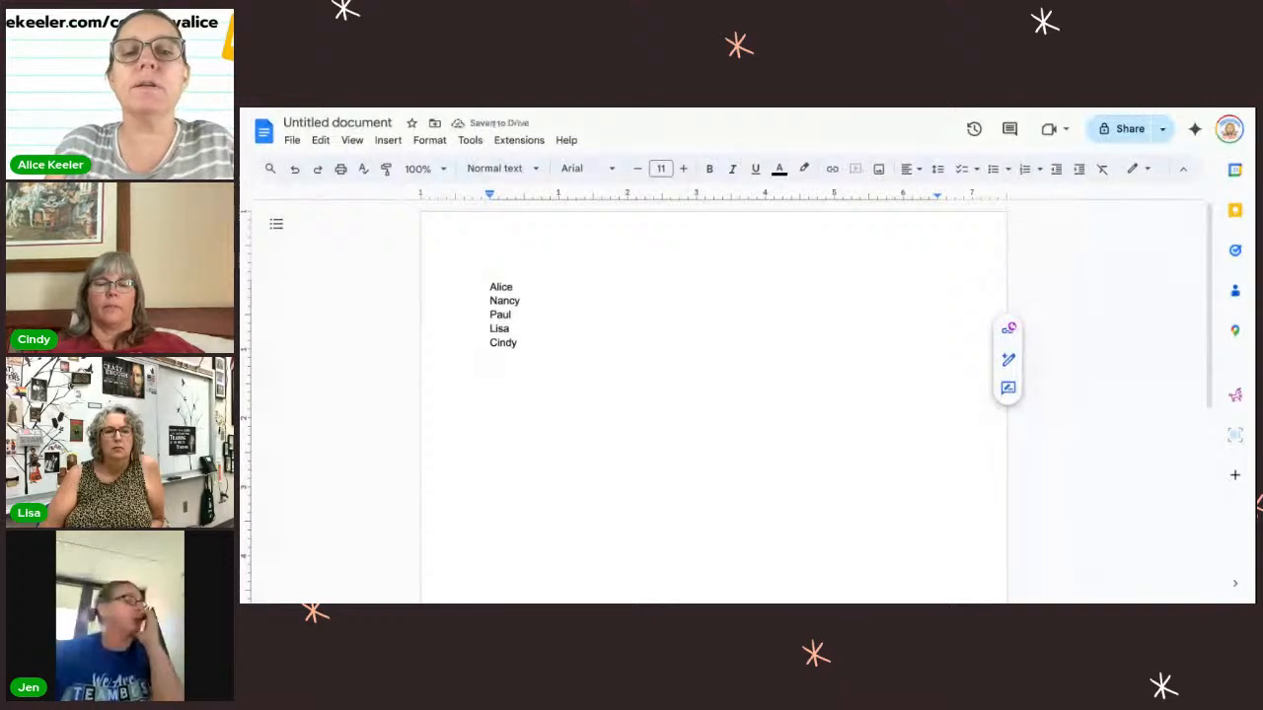
type("Jen")
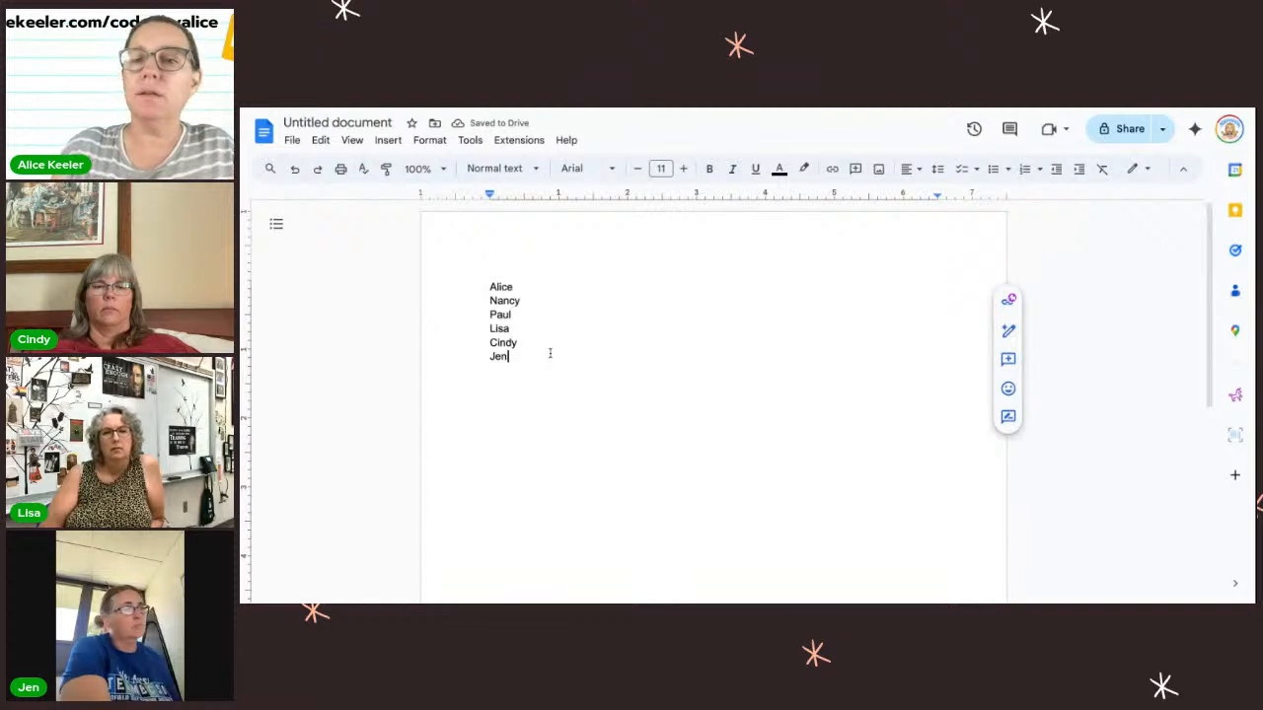
Ask Gemini to "give me 20 first names of mixed gender" and insert its answer into the document.
left_click(1194, 130)
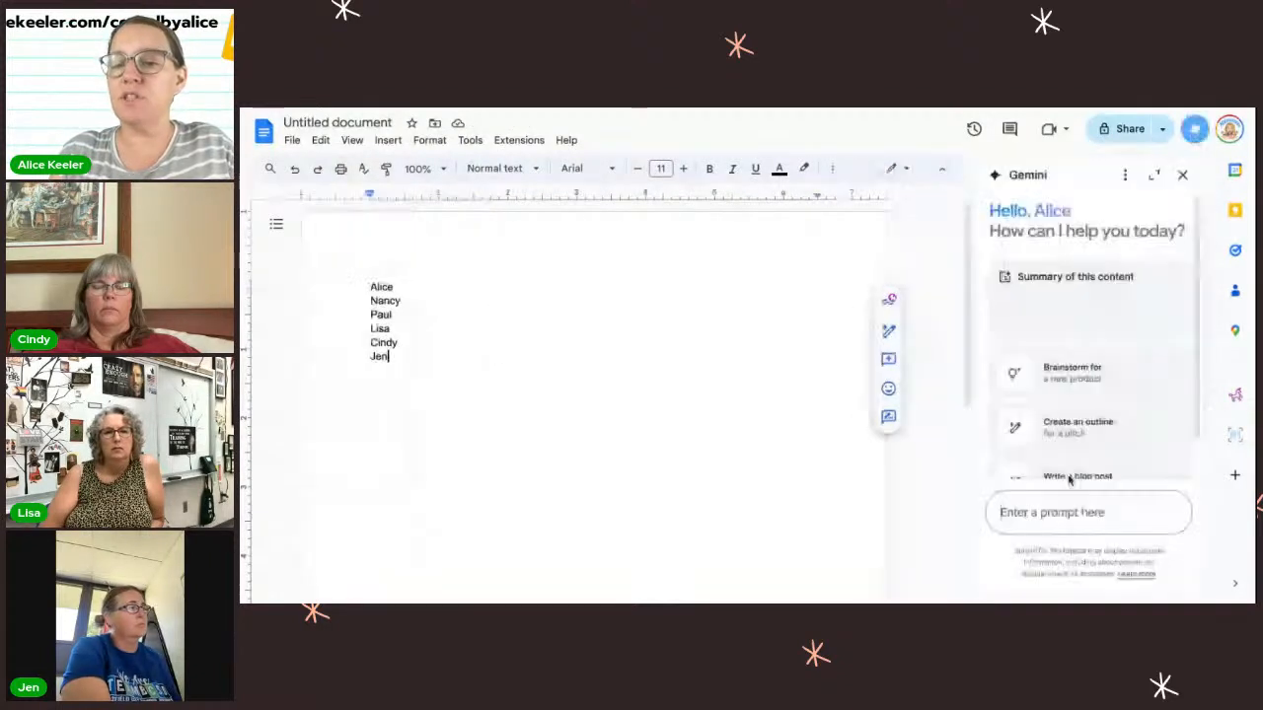
left_click(1063, 515)
type("giv")
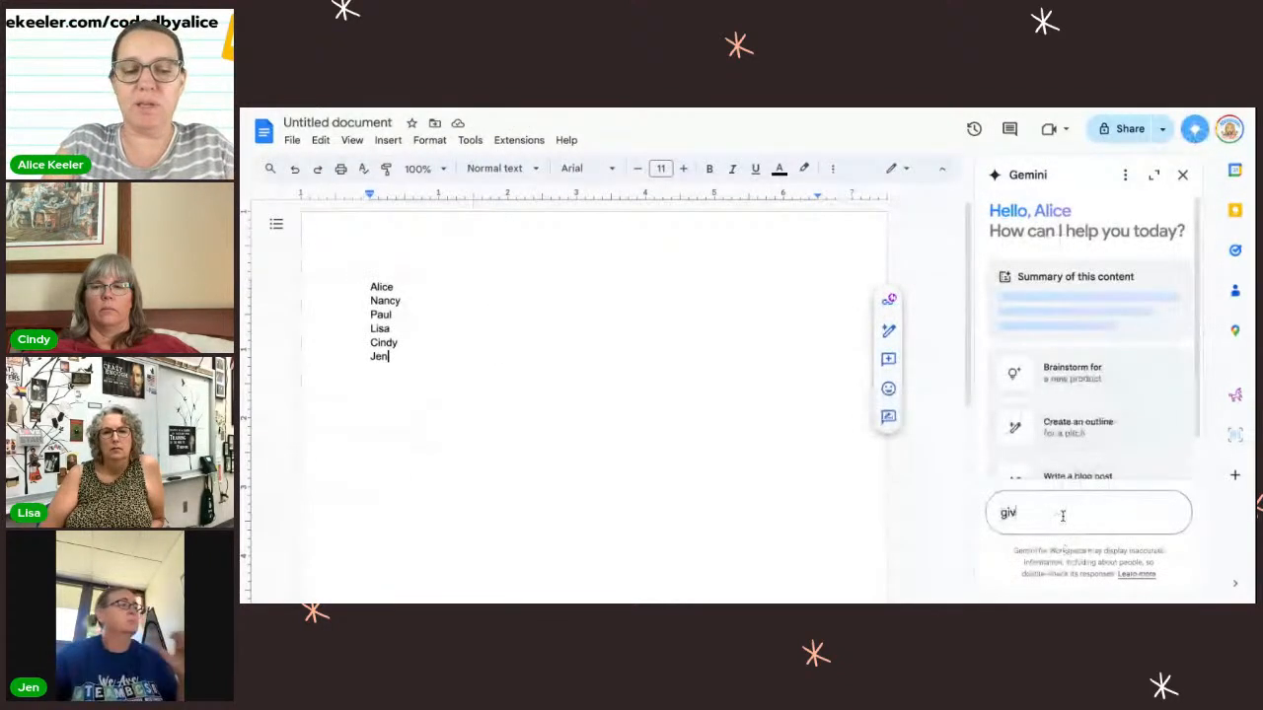
type("e me 20")
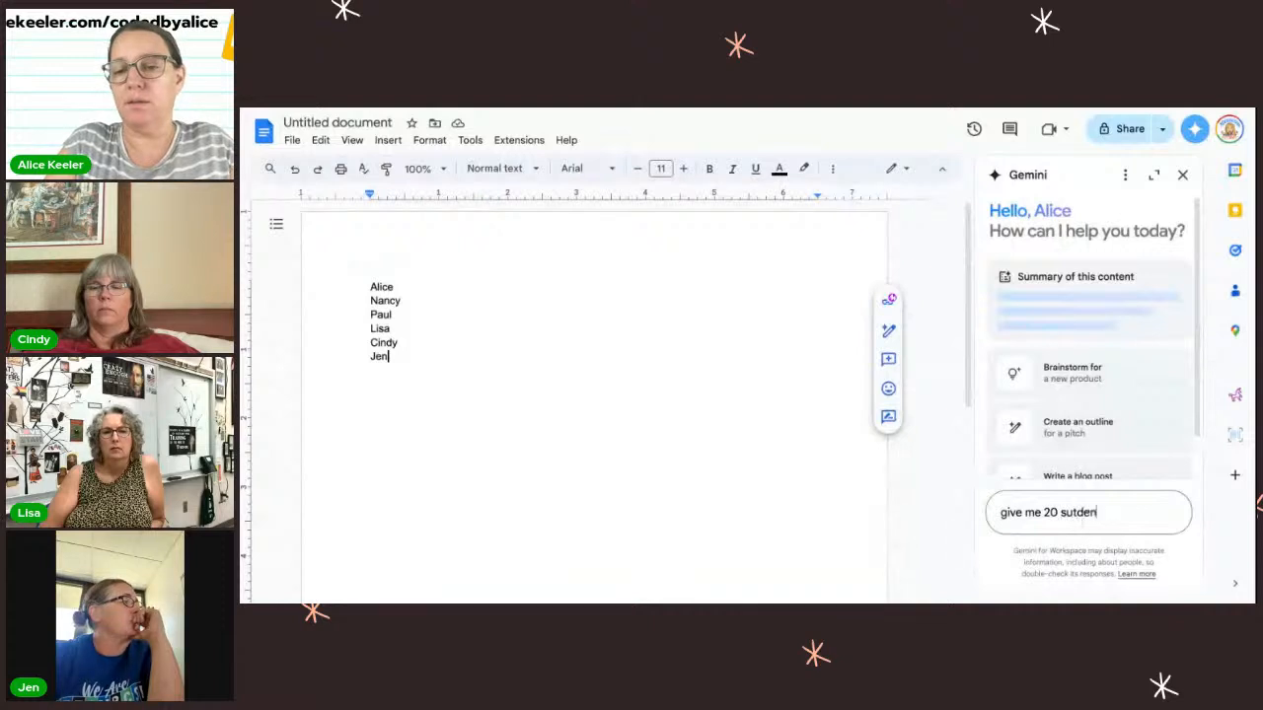
type(" first names of mixed gender")
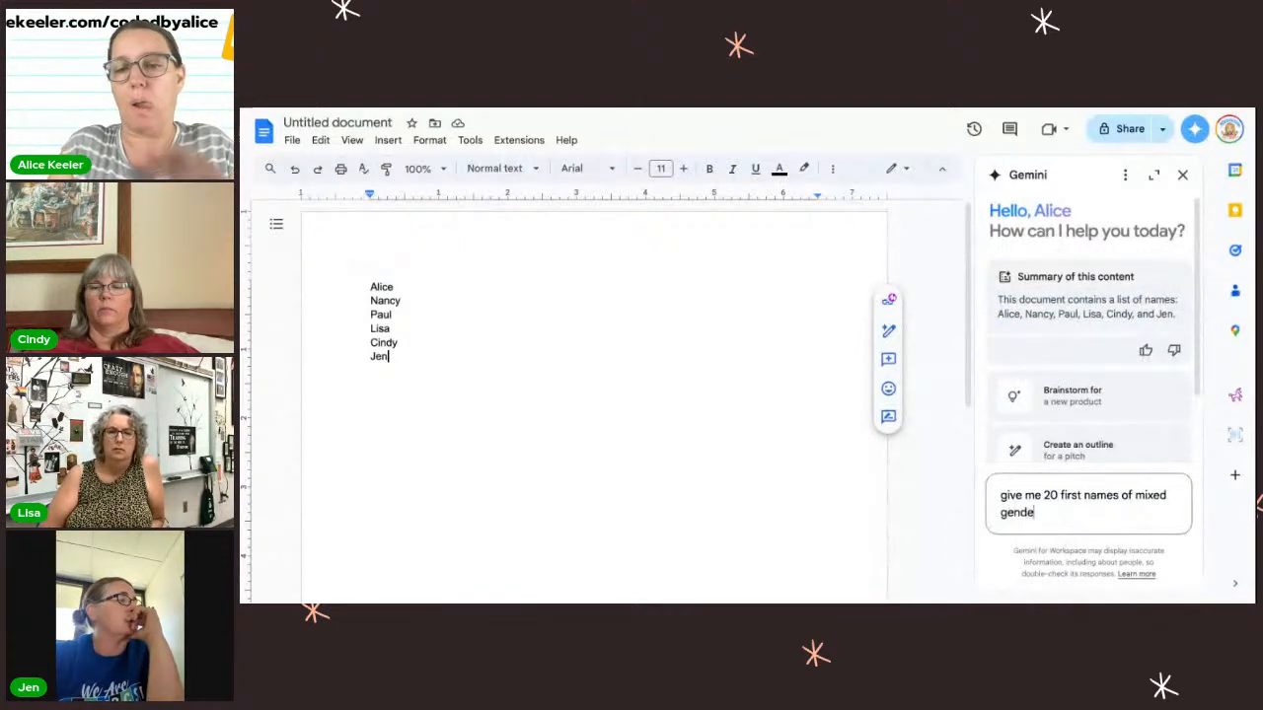
key("Return")
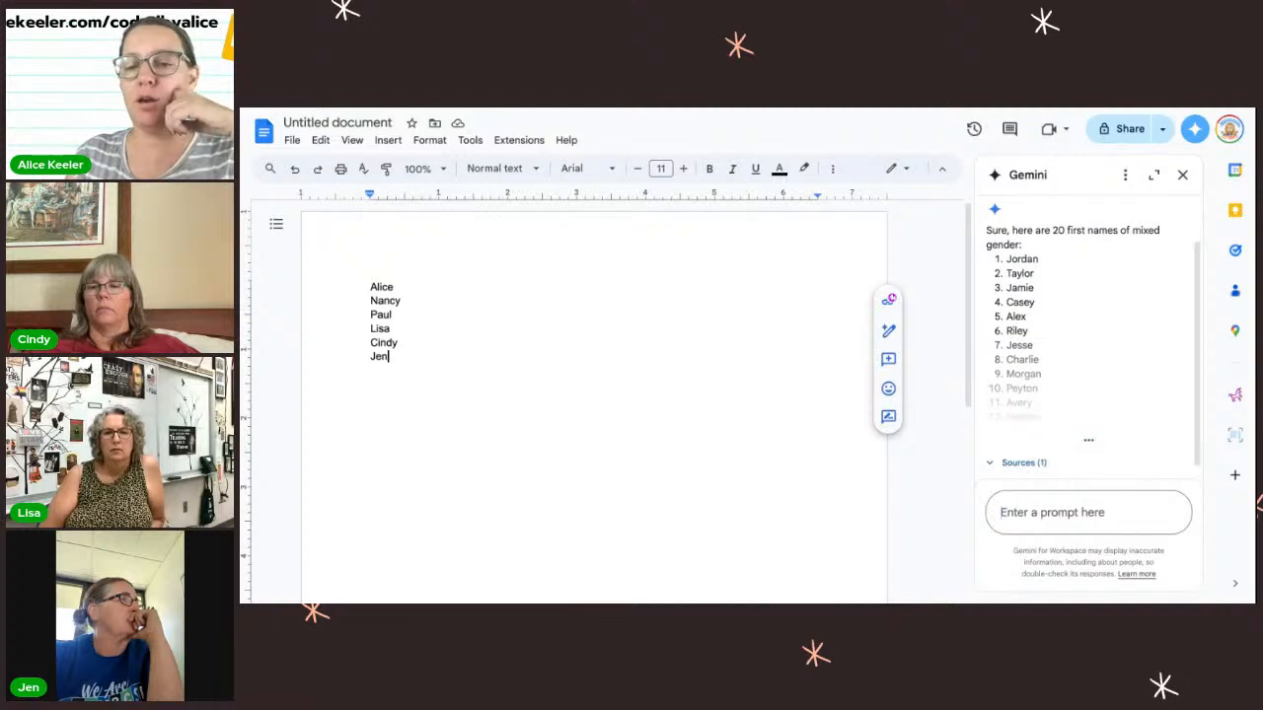
left_click(994, 459)
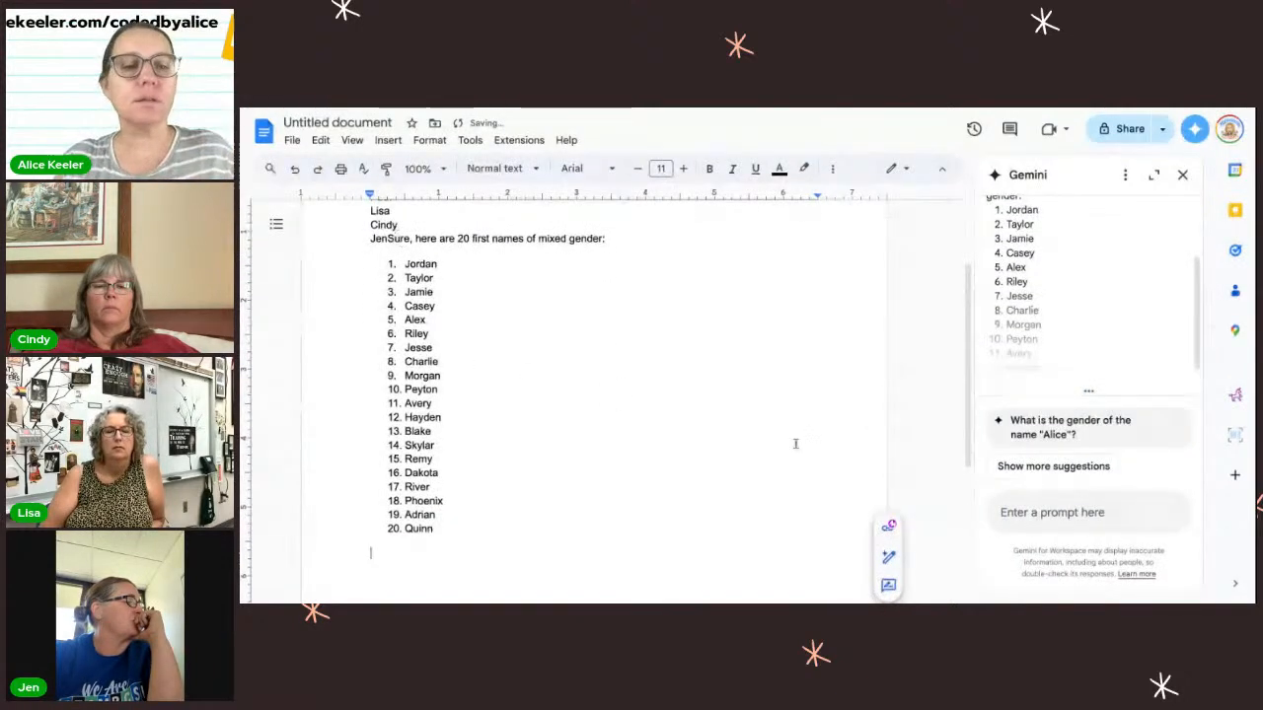
Remove the numbering from the 20 inserted names.
left_click_drag(463, 552, 352, 255)
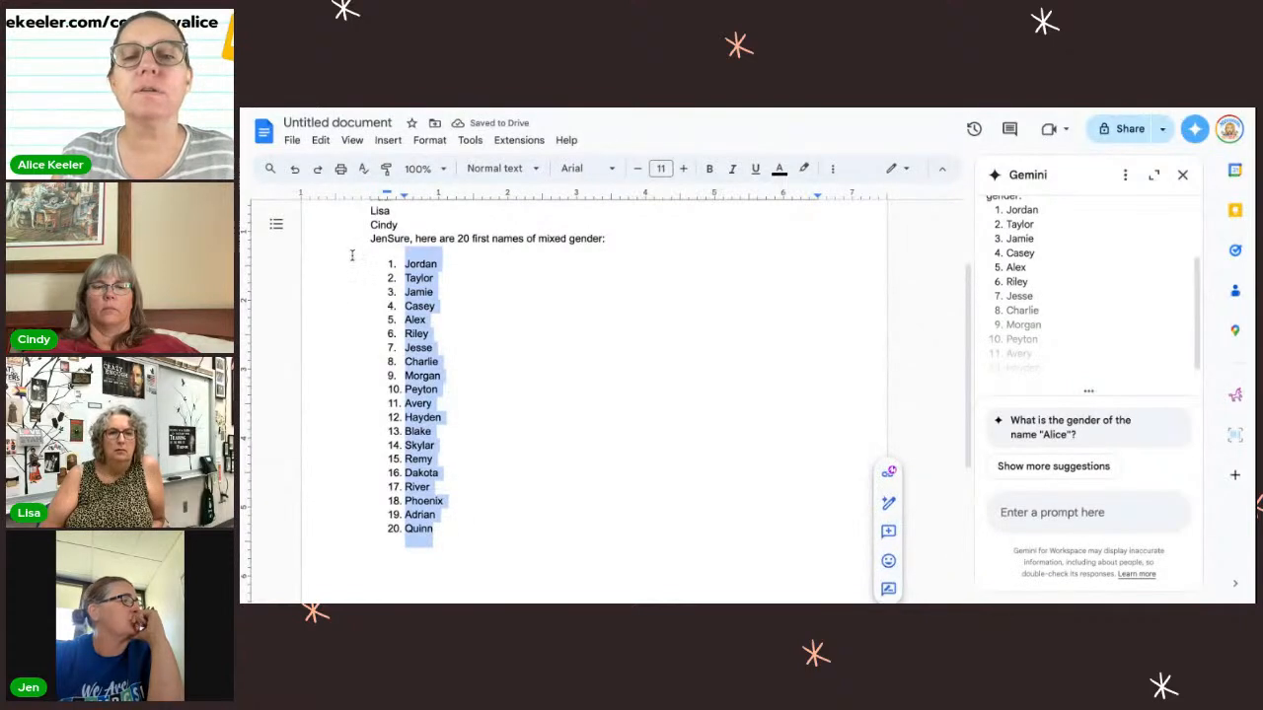
left_click(828, 171)
left_click(668, 198)
left_click(667, 198)
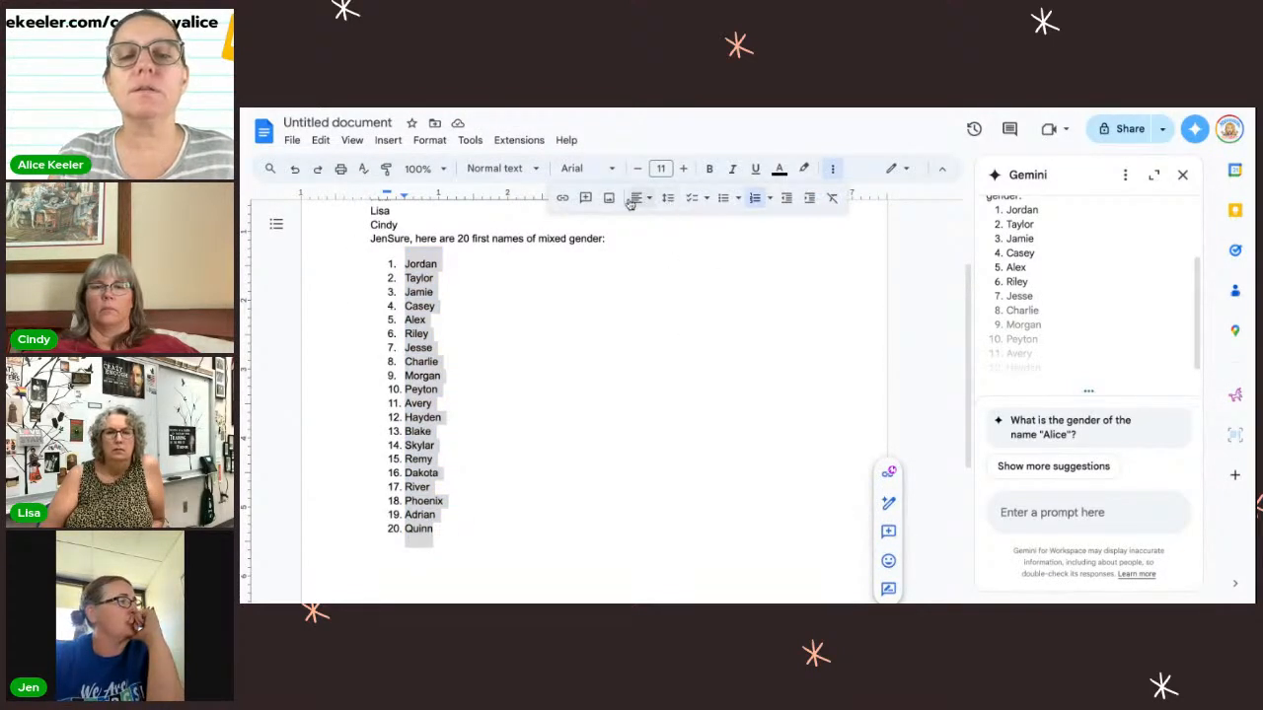
left_click(755, 198)
Delete the text of the line containing "Sure, here are 20 first names of mixed gender:" above the inserted names.
left_click(620, 240)
left_click_drag(620, 239, 368, 239)
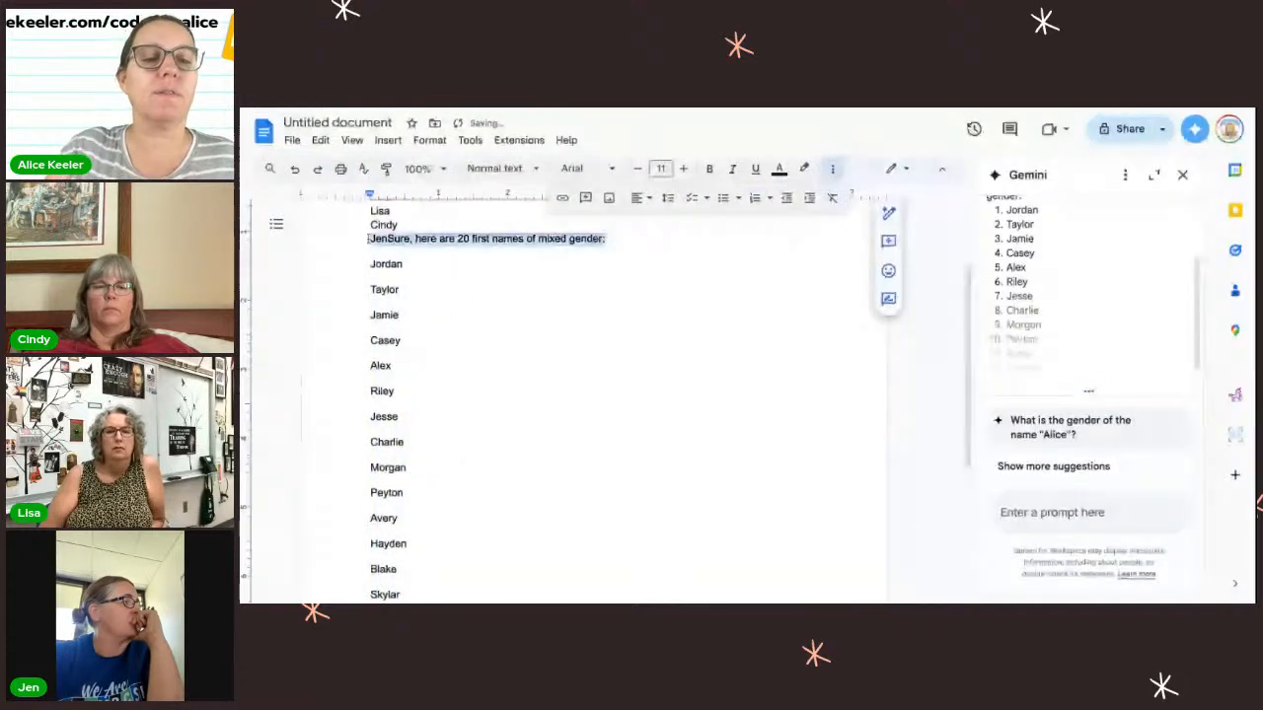
key("BackSpace")
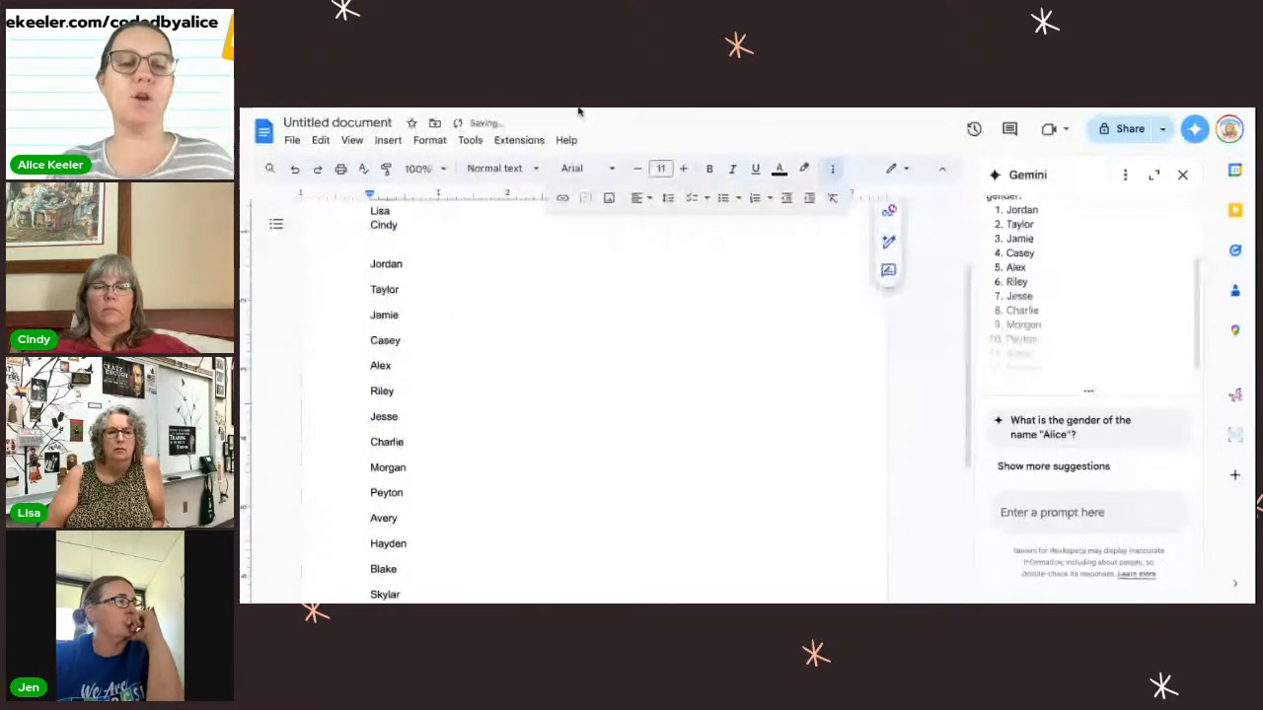
Show the sidebar of the Seating Chart Slides add-on for the name list.
left_click(519, 139)
mouse_move(544, 361)
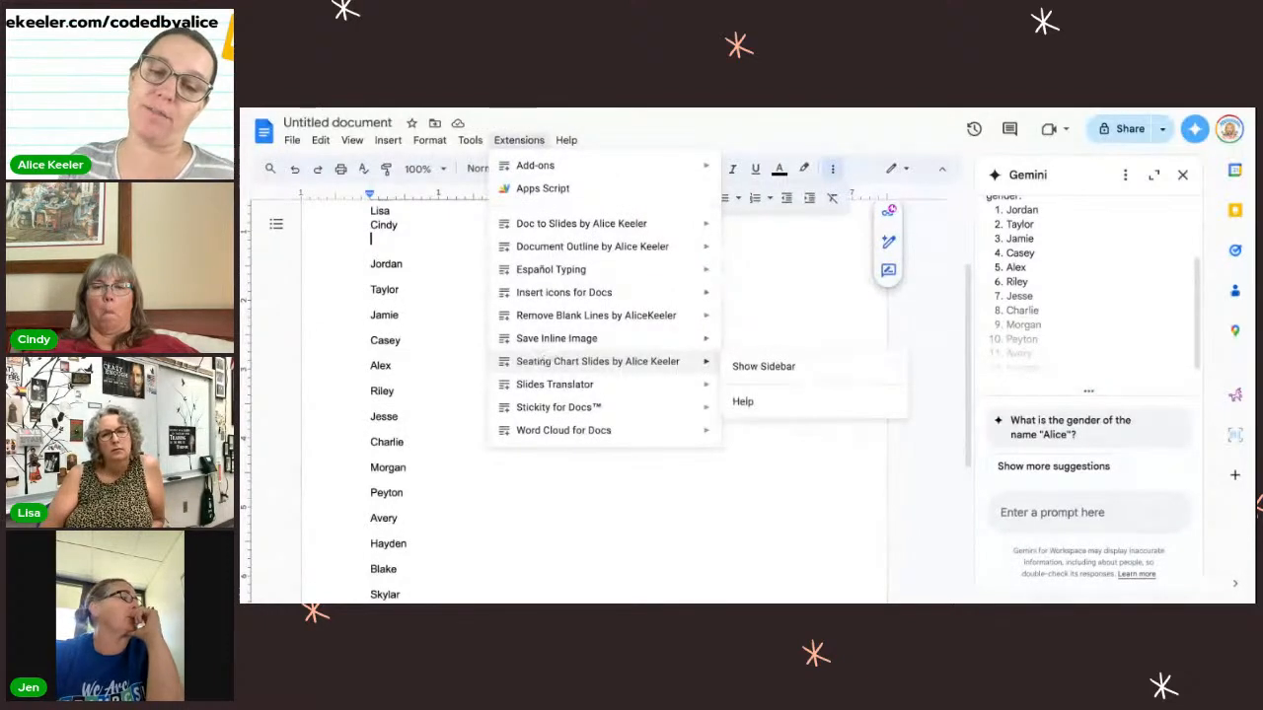
left_click(746, 367)
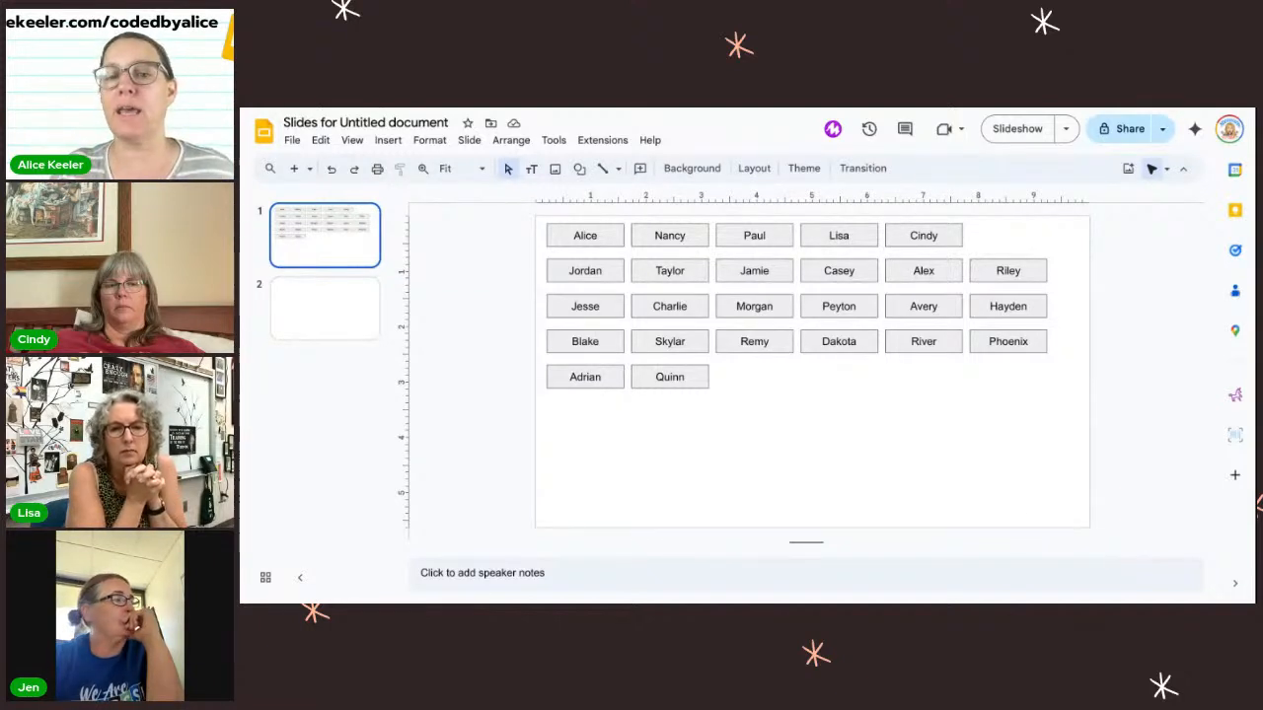
Fill all the name boxes on the first slide with solid green.
left_click_drag(1080, 412, 534, 211)
left_click(639, 167)
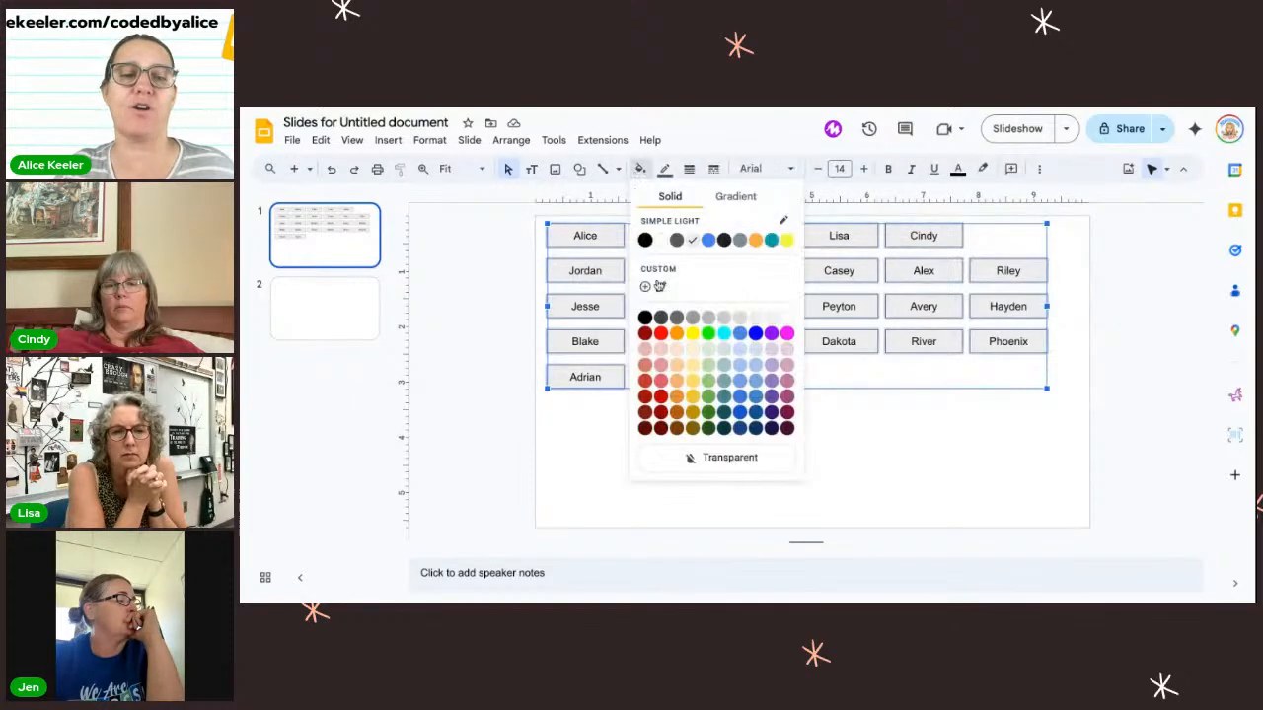
left_click(710, 333)
left_click(318, 314)
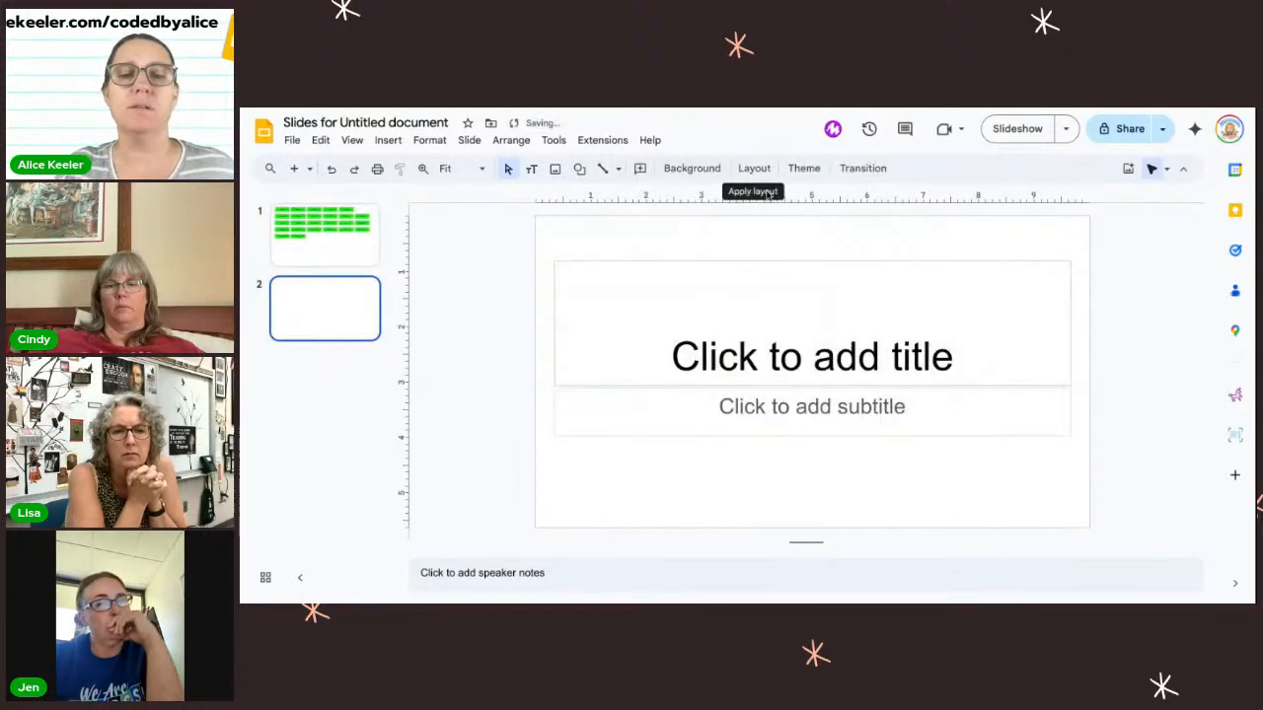
Set the font of all the name boxes to Patrick Hand SC and stretch the boxes slightly taller as a group.
left_click(333, 240)
left_click_drag(510, 214, 1096, 477)
left_click(774, 169)
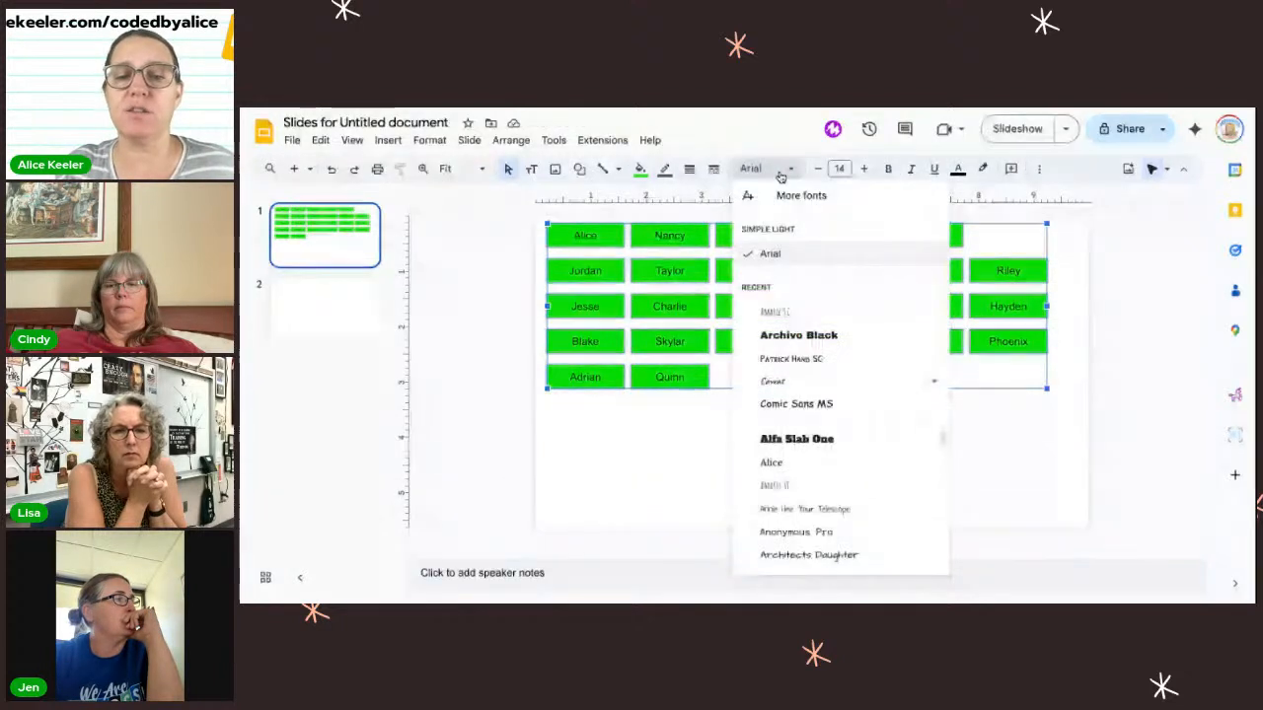
left_click(794, 358)
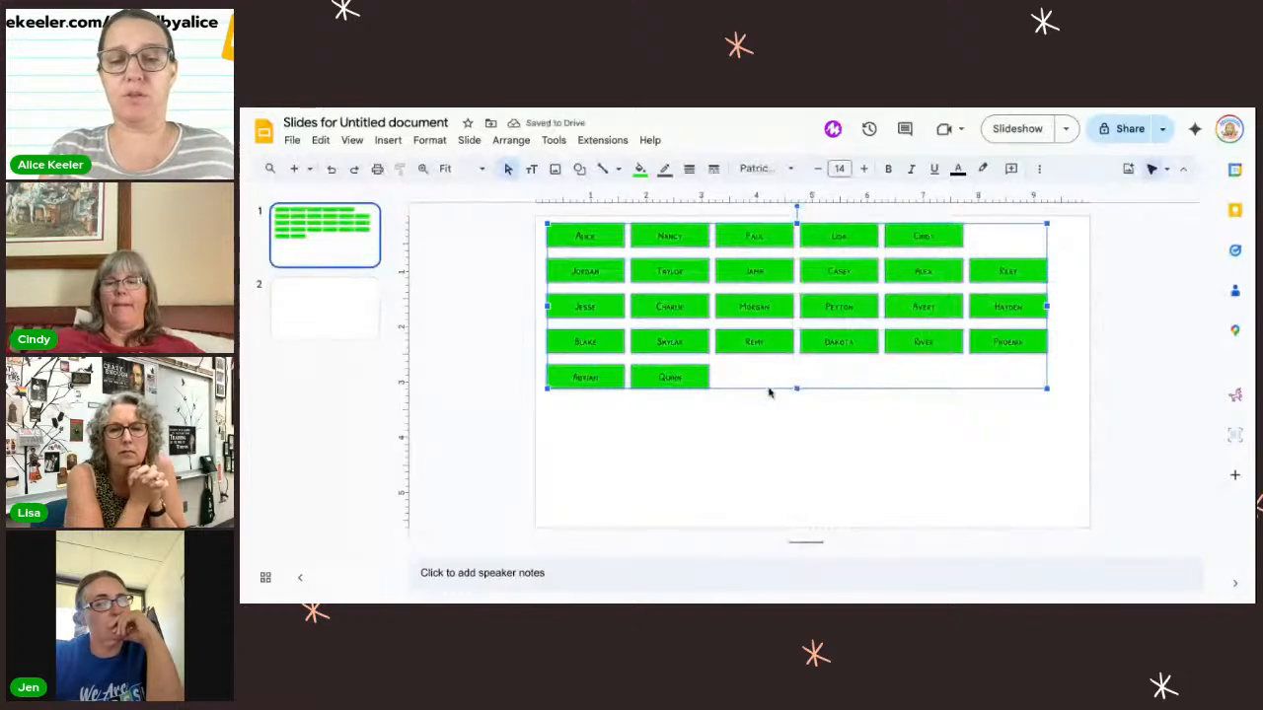
left_click_drag(796, 387, 798, 419)
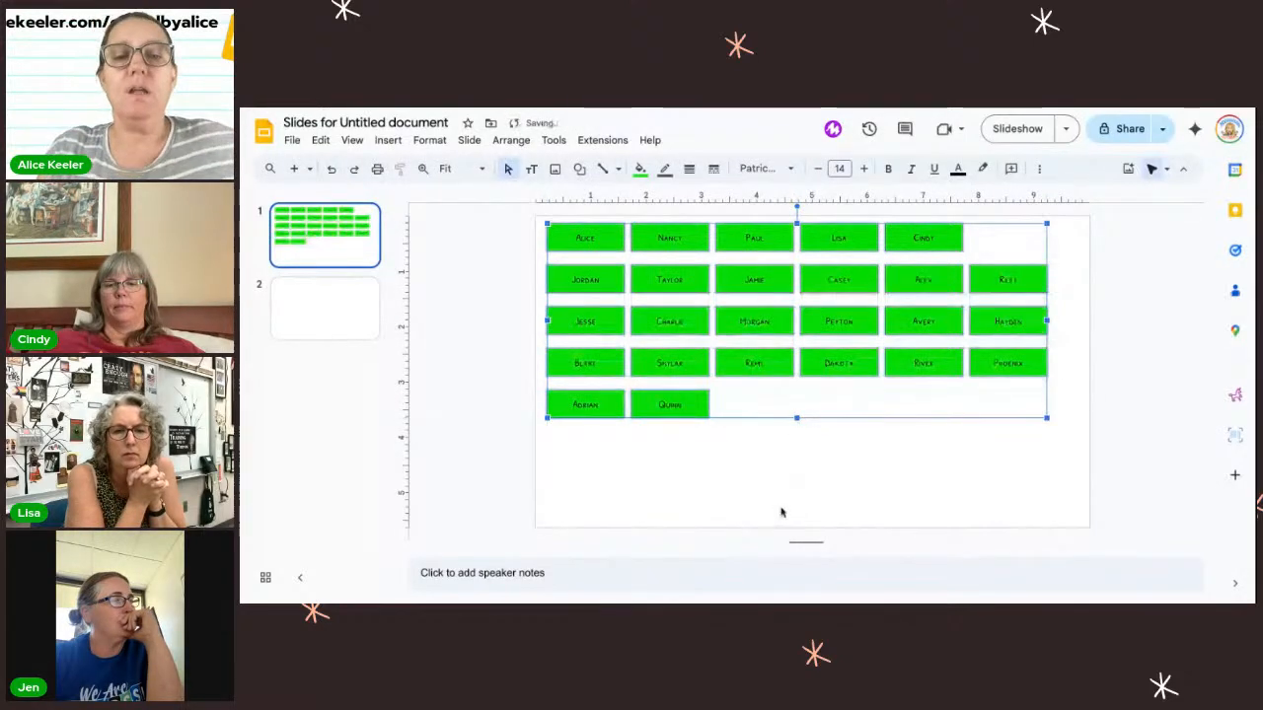
left_click(782, 502)
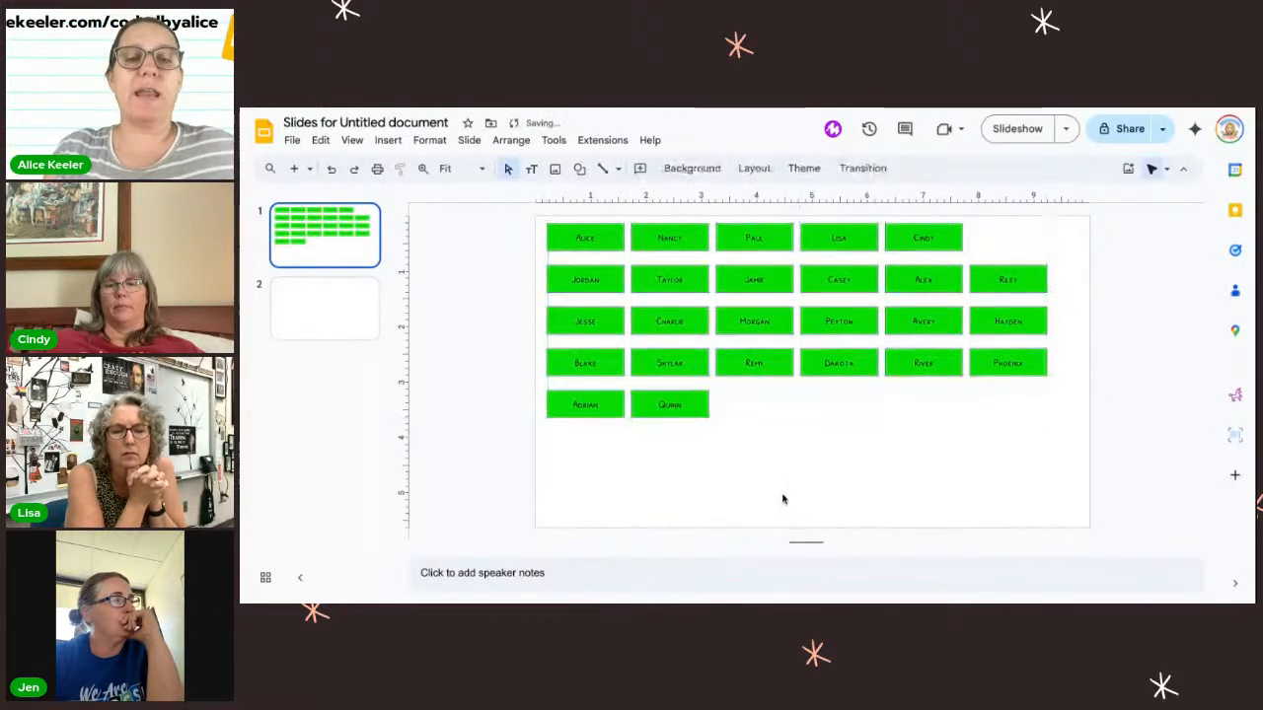
Run the Choiceboard from the Hyperlink Slides Choice Board add-on on the name boxes and look through the slides it generates.
left_click(602, 140)
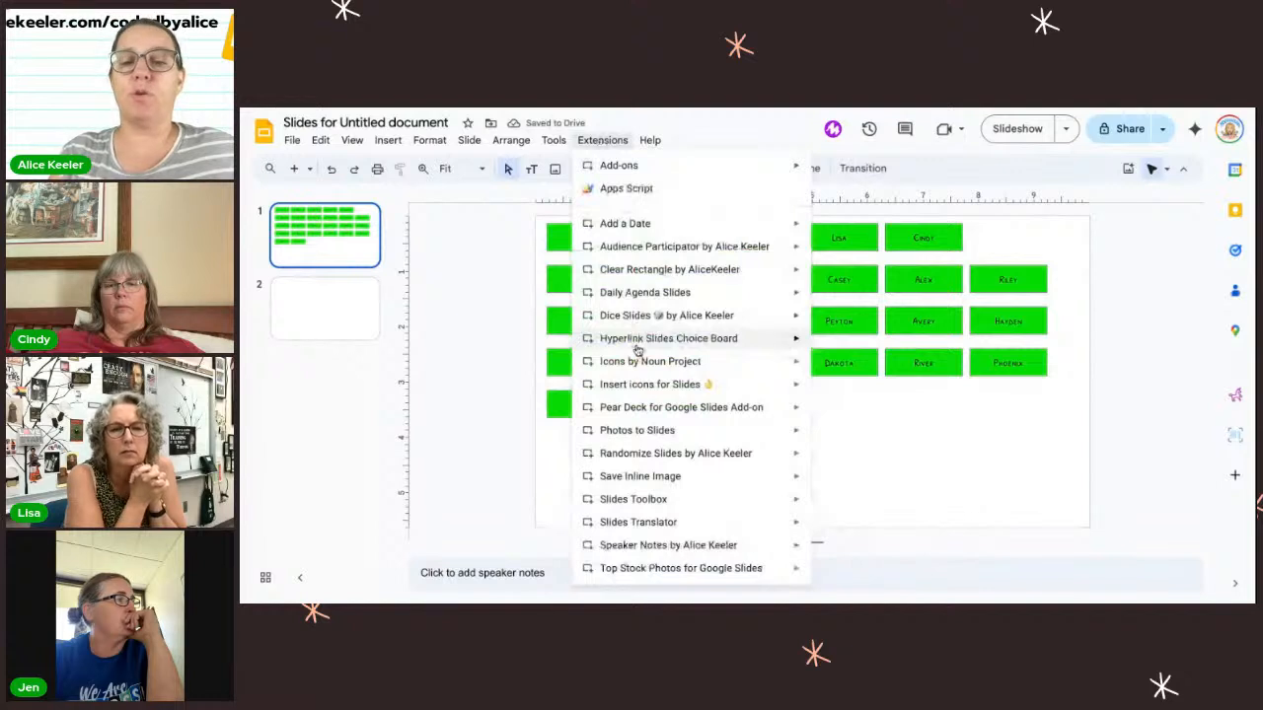
mouse_move(646, 351)
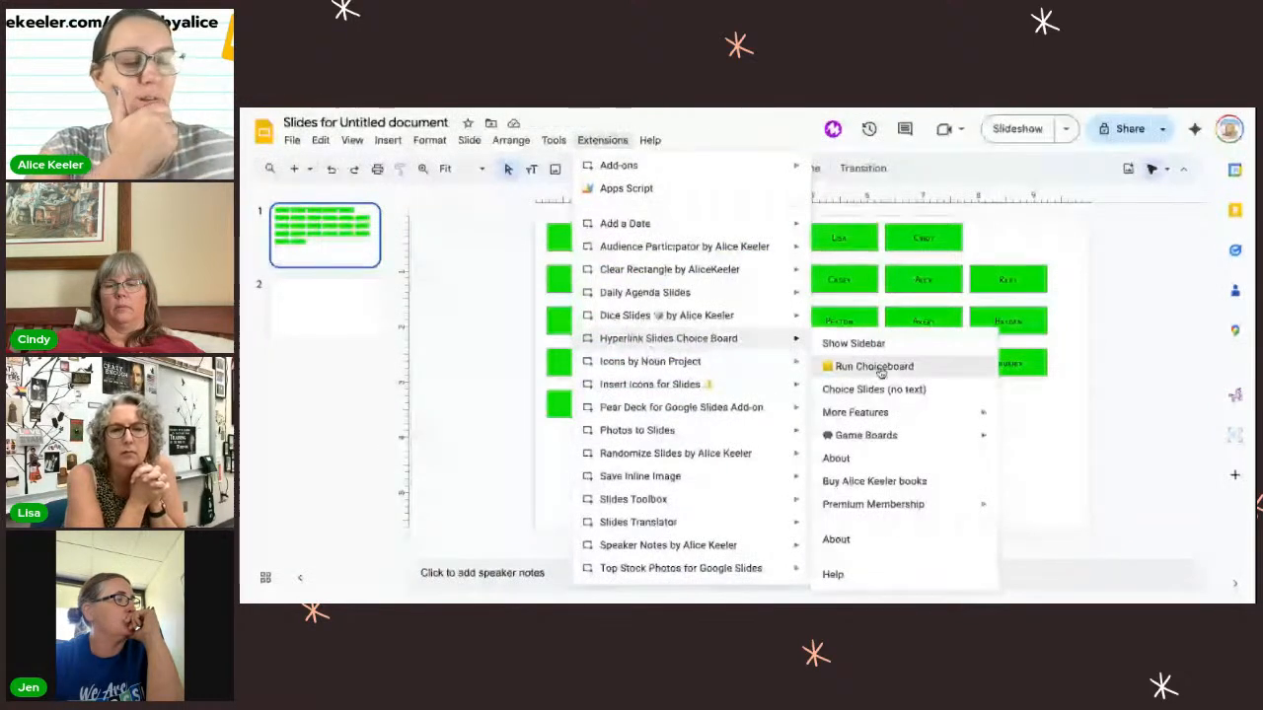
left_click(878, 365)
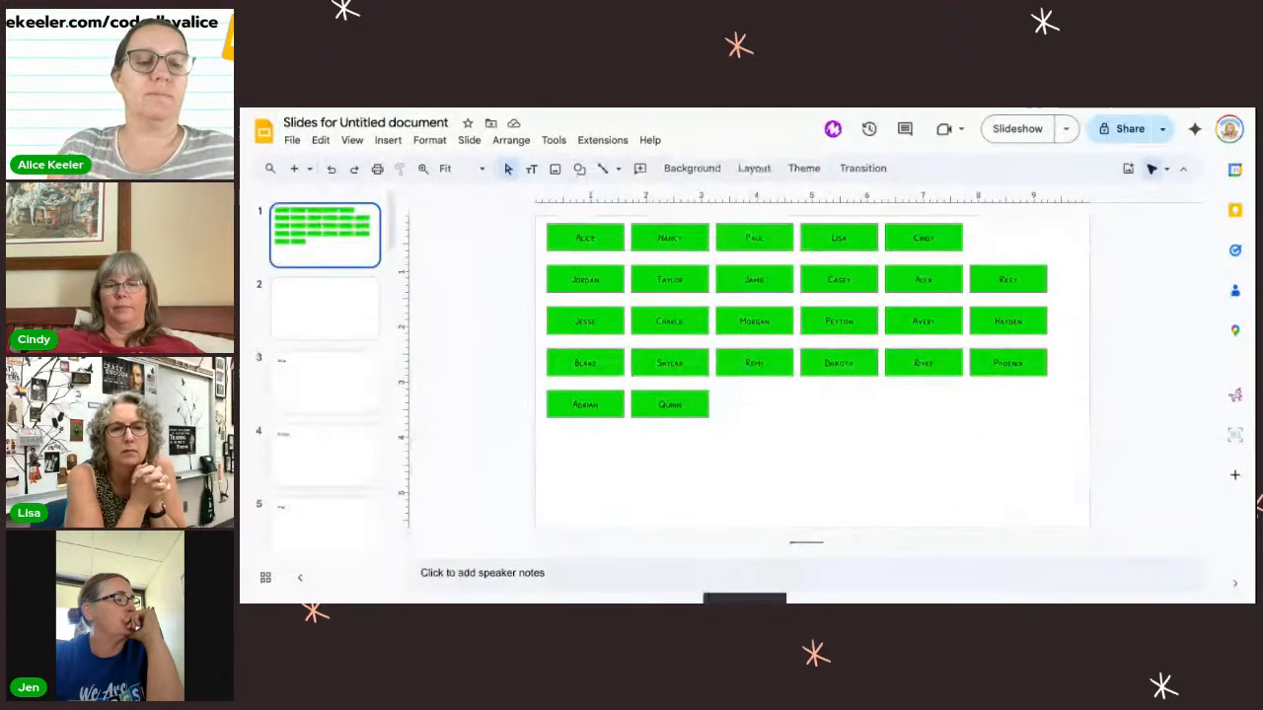
left_click(319, 406)
left_click(325, 518)
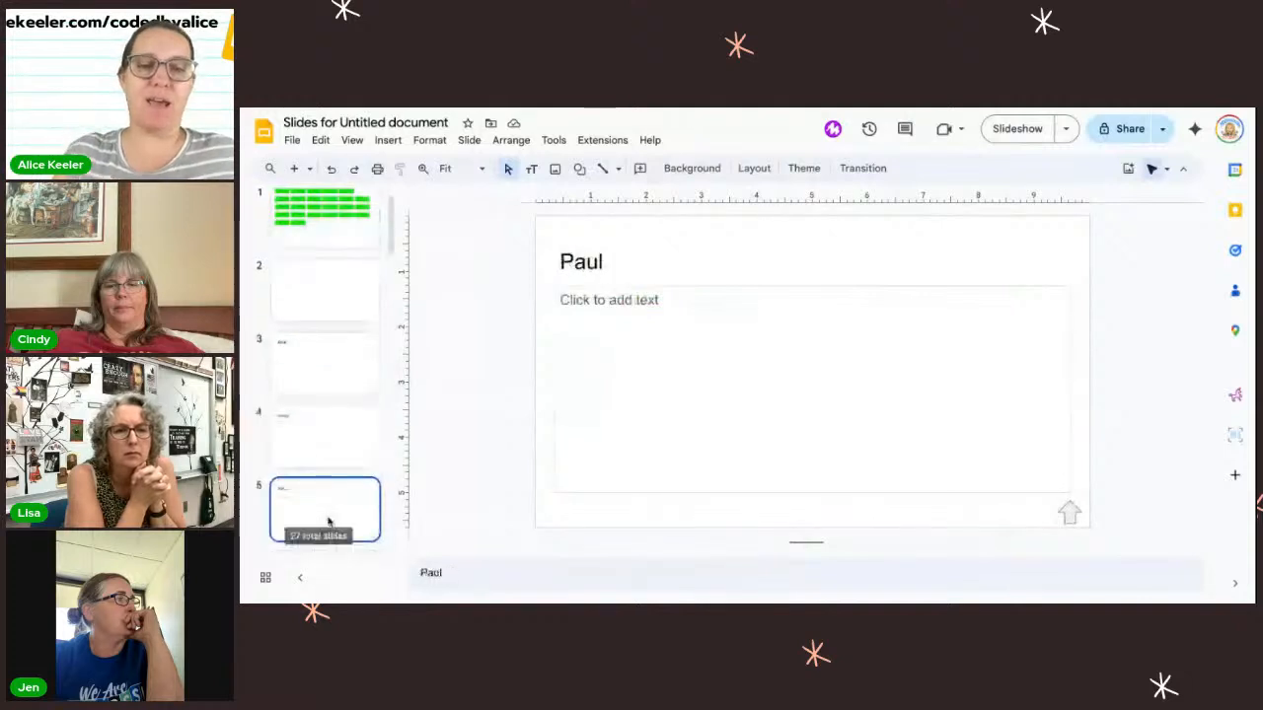
left_click(326, 480)
left_click(329, 508)
scroll(328, 510, "down", 1)
left_click(327, 509)
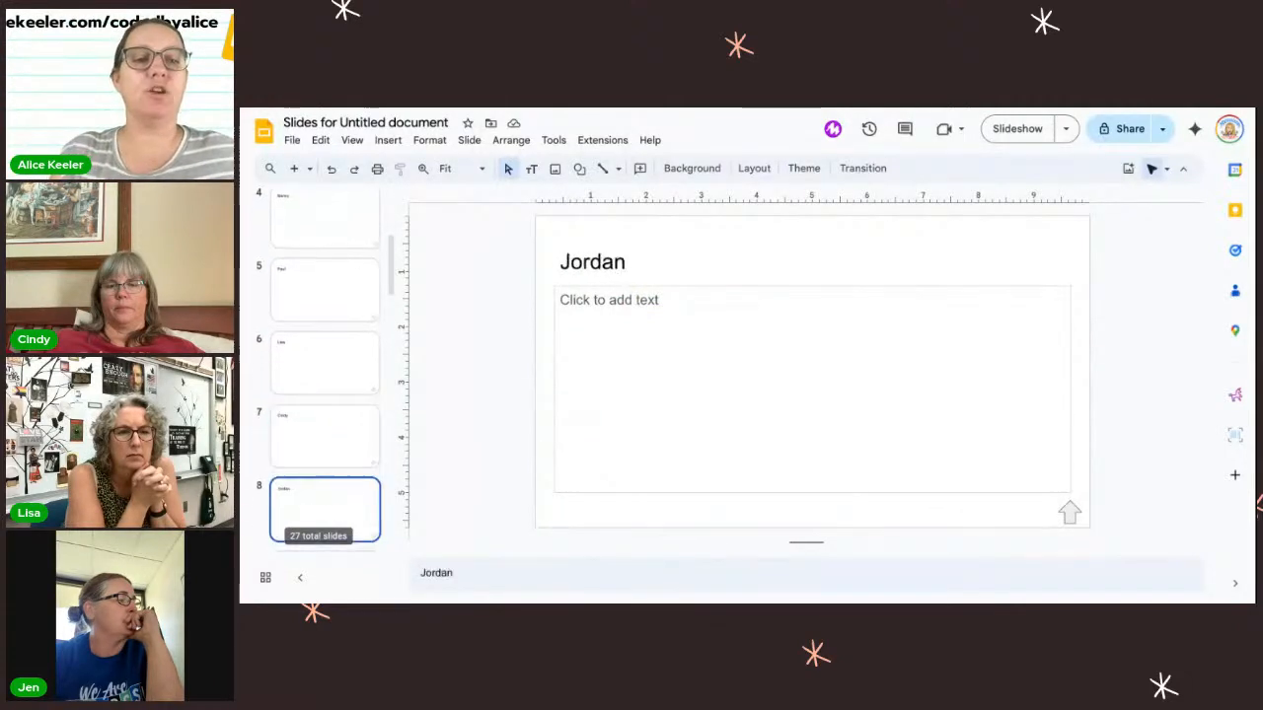
In the theme builder, set the "About Your Family" and "Hobbies, Skills" notepad image as the background of the Title and body layout.
left_click(363, 143)
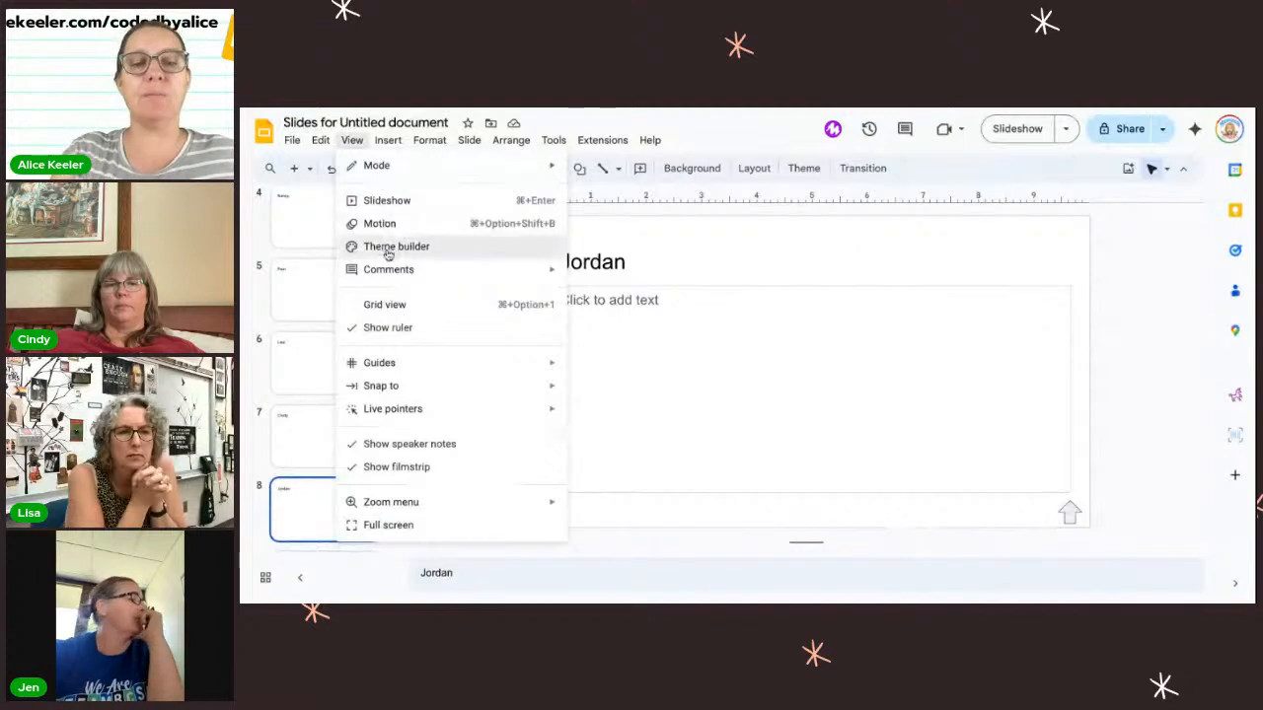
left_click(387, 247)
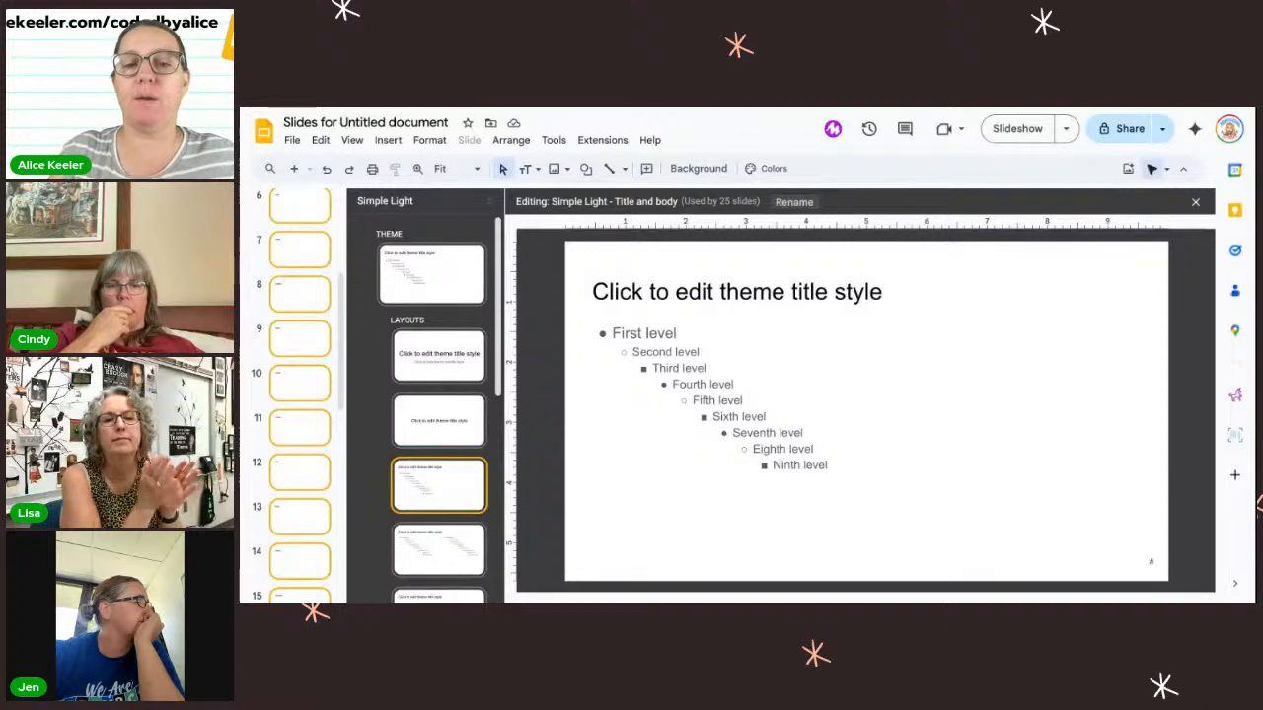
left_click(714, 168)
left_click(827, 355)
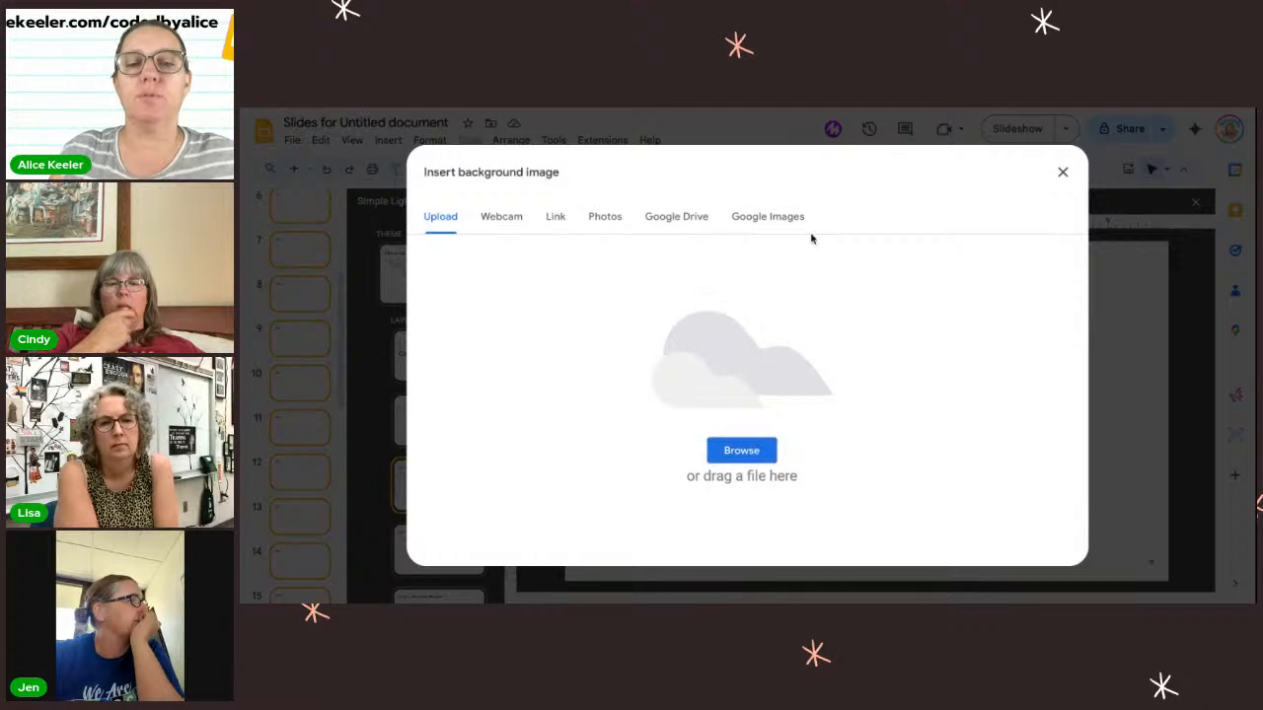
double_click(812, 239)
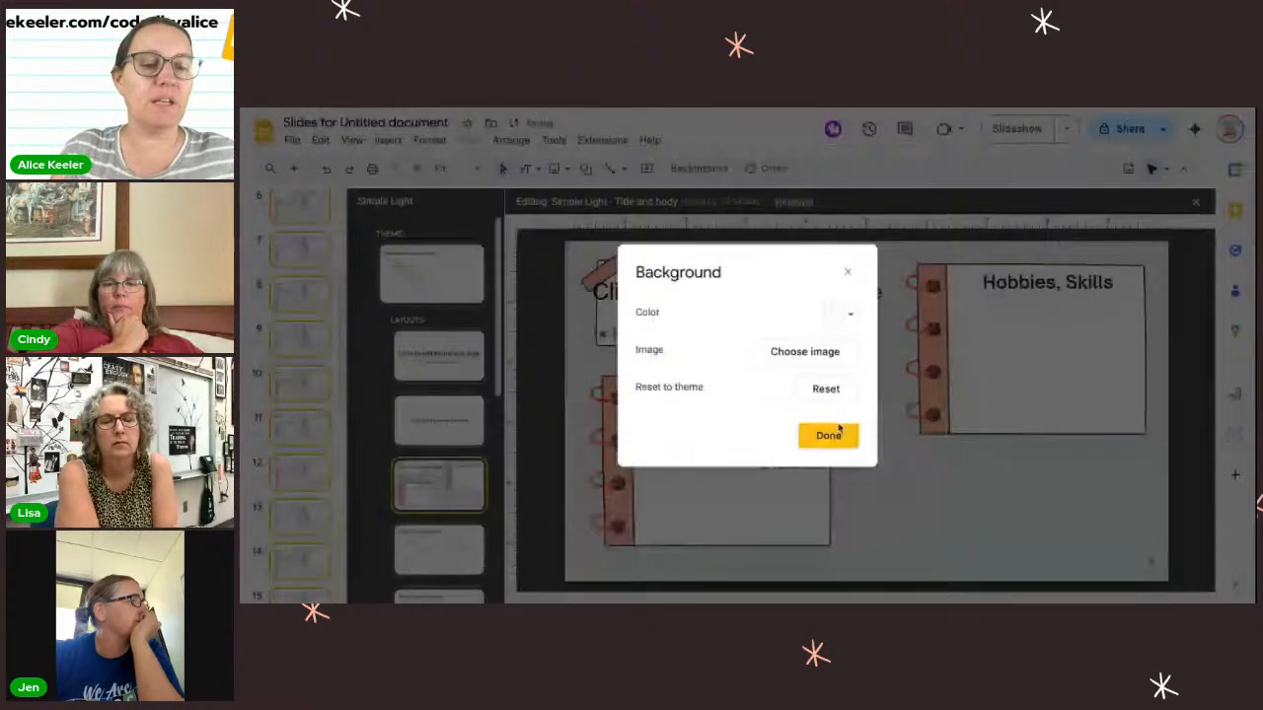
left_click(813, 436)
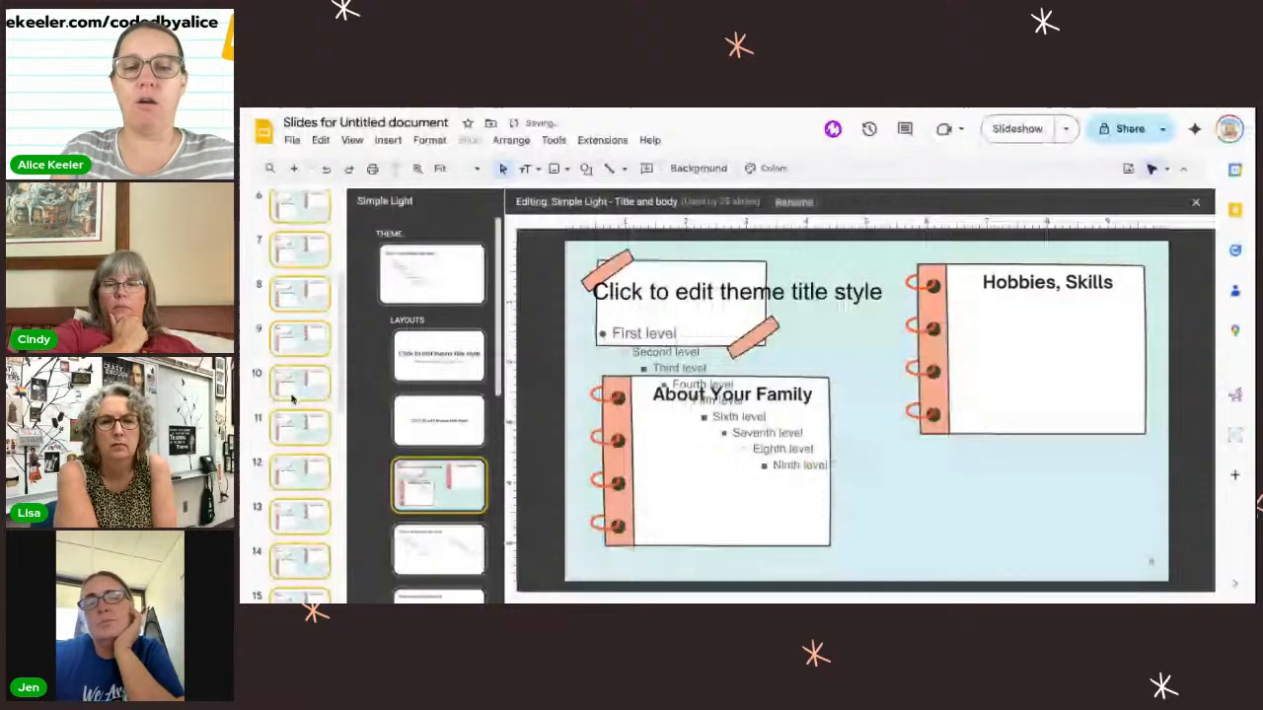
Leave the theme builder and review the new background across all the name slides in grid view.
left_click(293, 397)
left_click(265, 577)
scroll(642, 446, "down", 6)
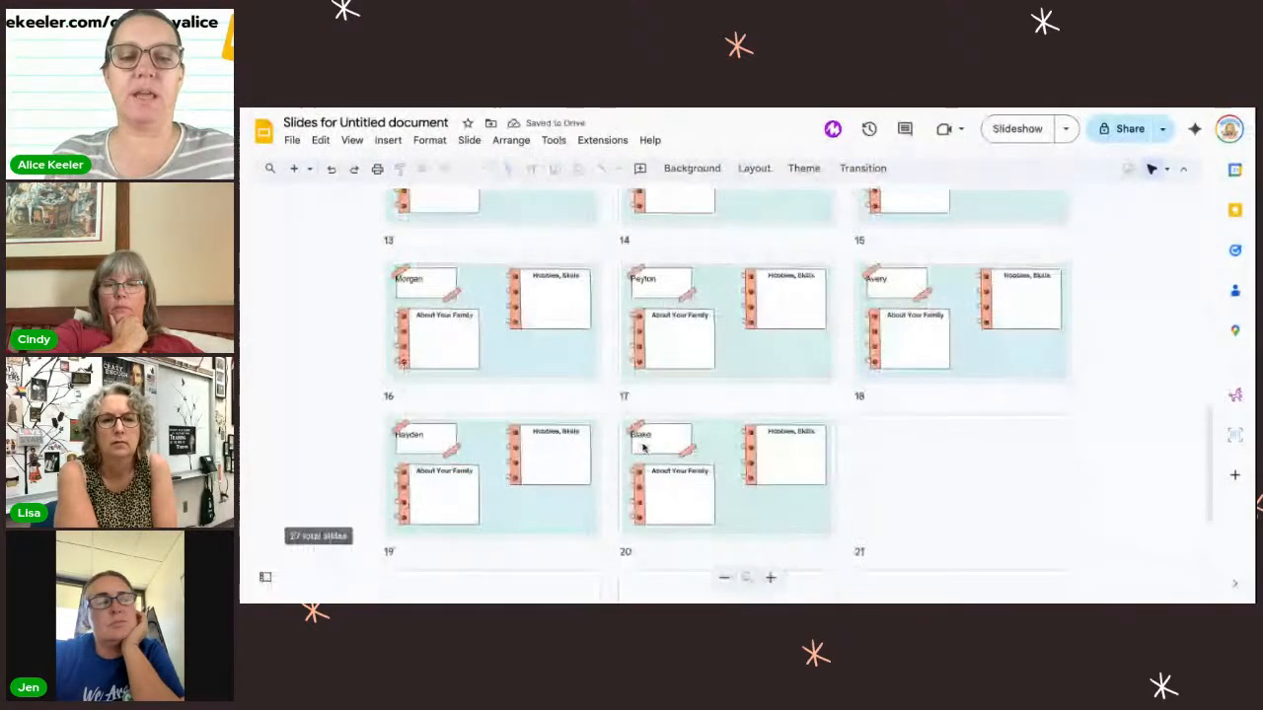
scroll(642, 447, "down", 1)
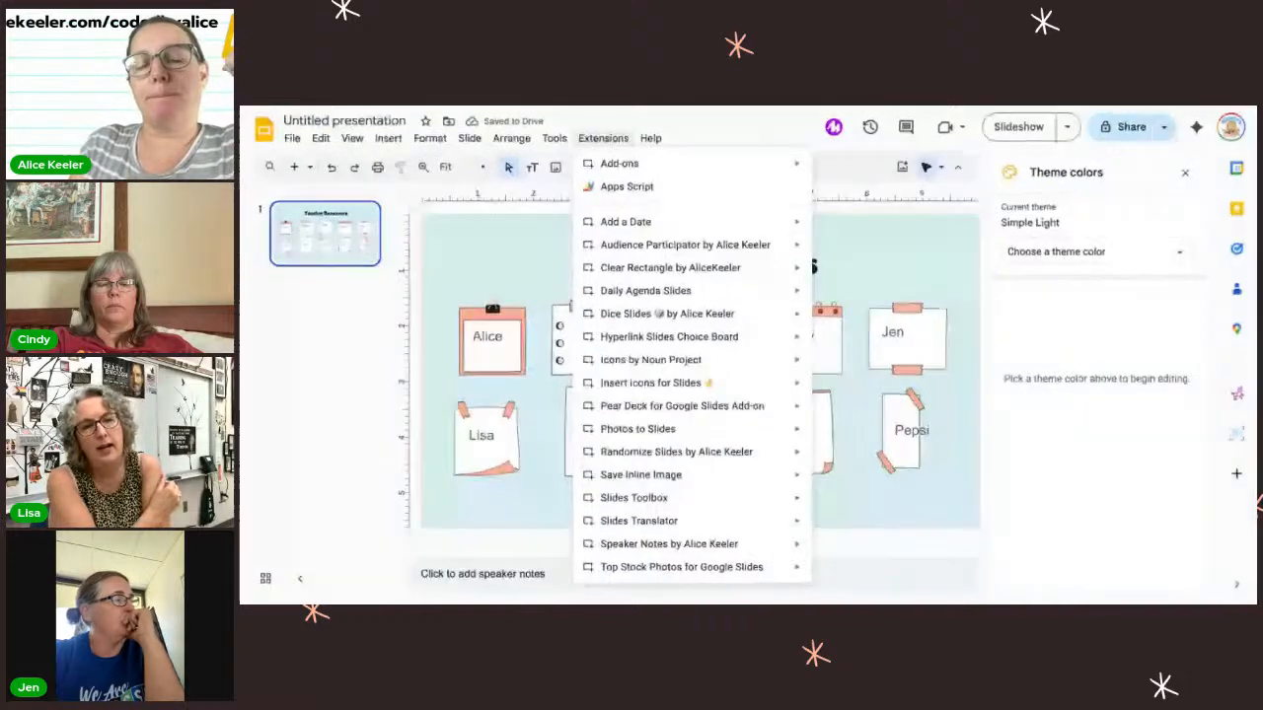
Run Choice Slides (no text) from the Hyperlink Slides Choice Board add-on and look through the blank slides it generates.
mouse_move(681, 338)
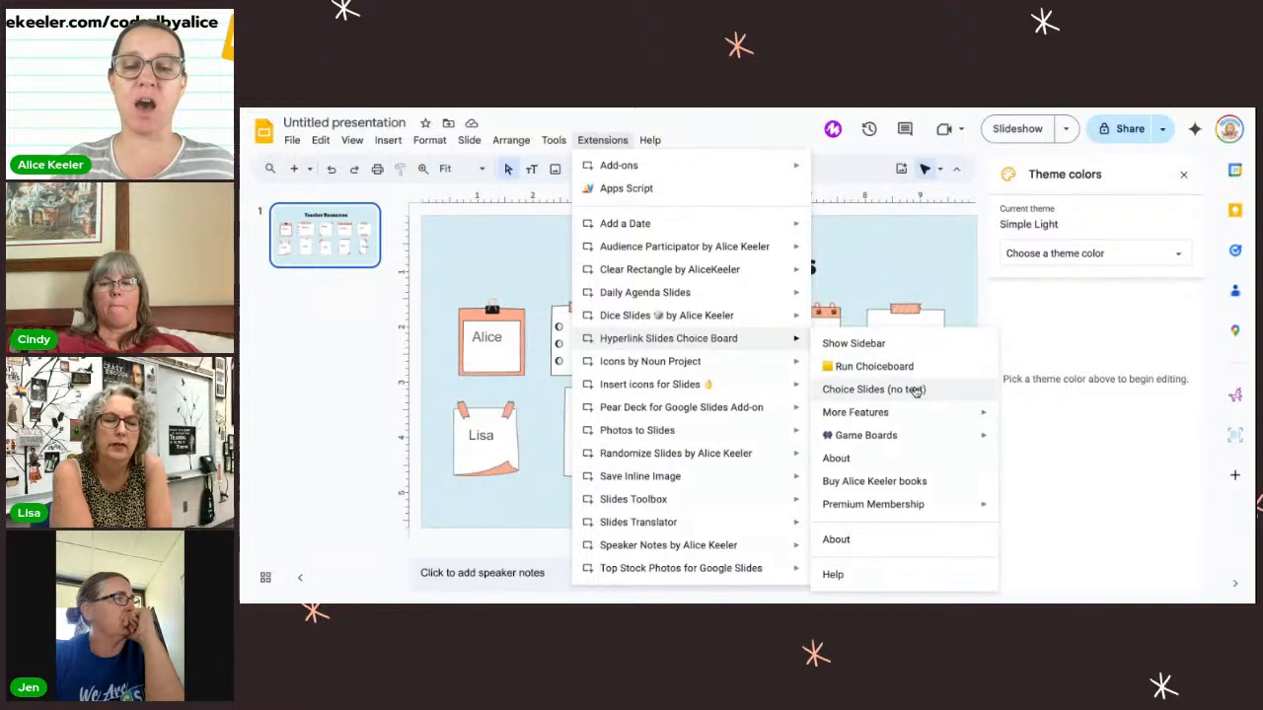
left_click(947, 397)
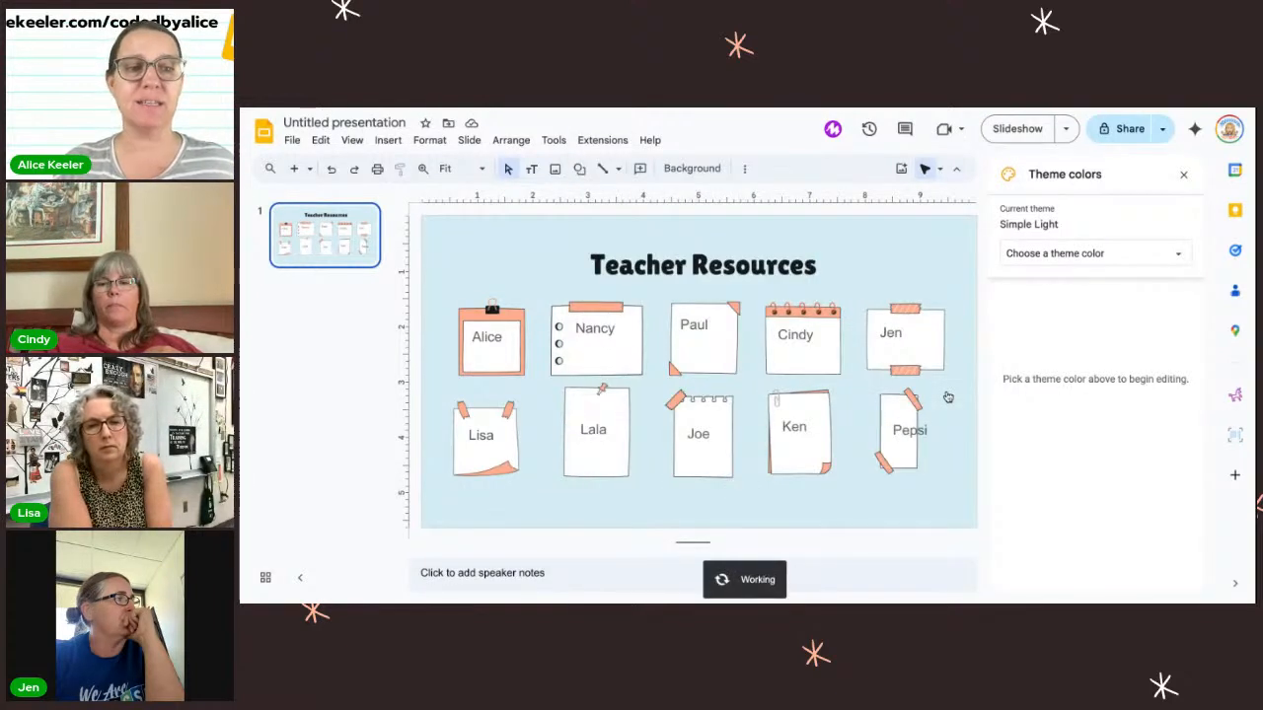
left_click(323, 312)
left_click(320, 381)
left_click(308, 461)
left_click(316, 525)
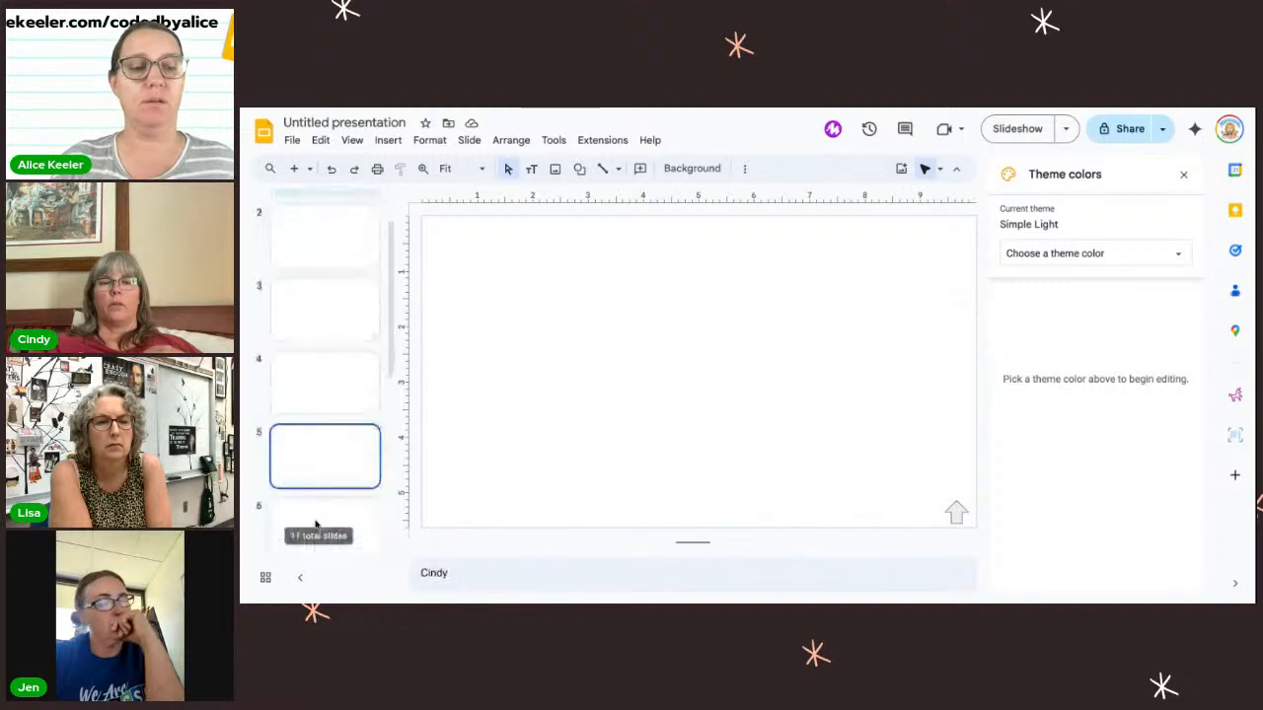
In the theme builder, add a "Student 1:" text box to the Blank layout and place a title placeholder beside it.
left_click(352, 139)
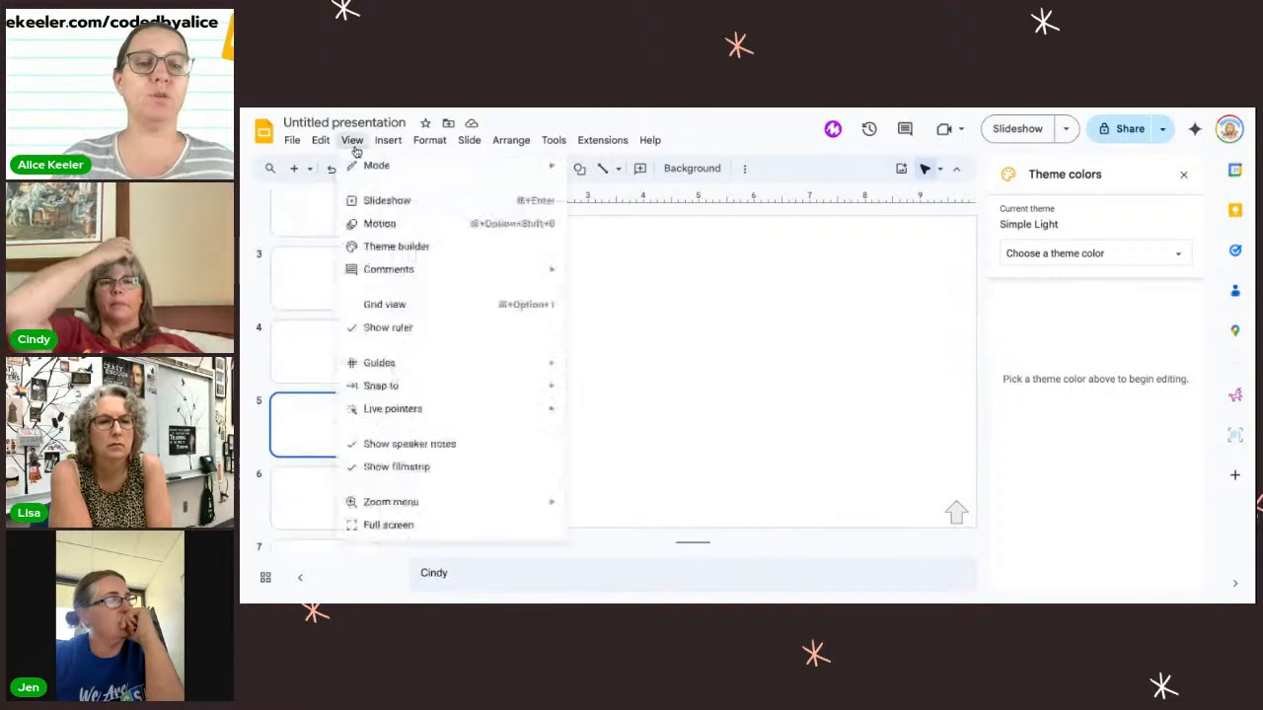
left_click(393, 247)
left_click(528, 167)
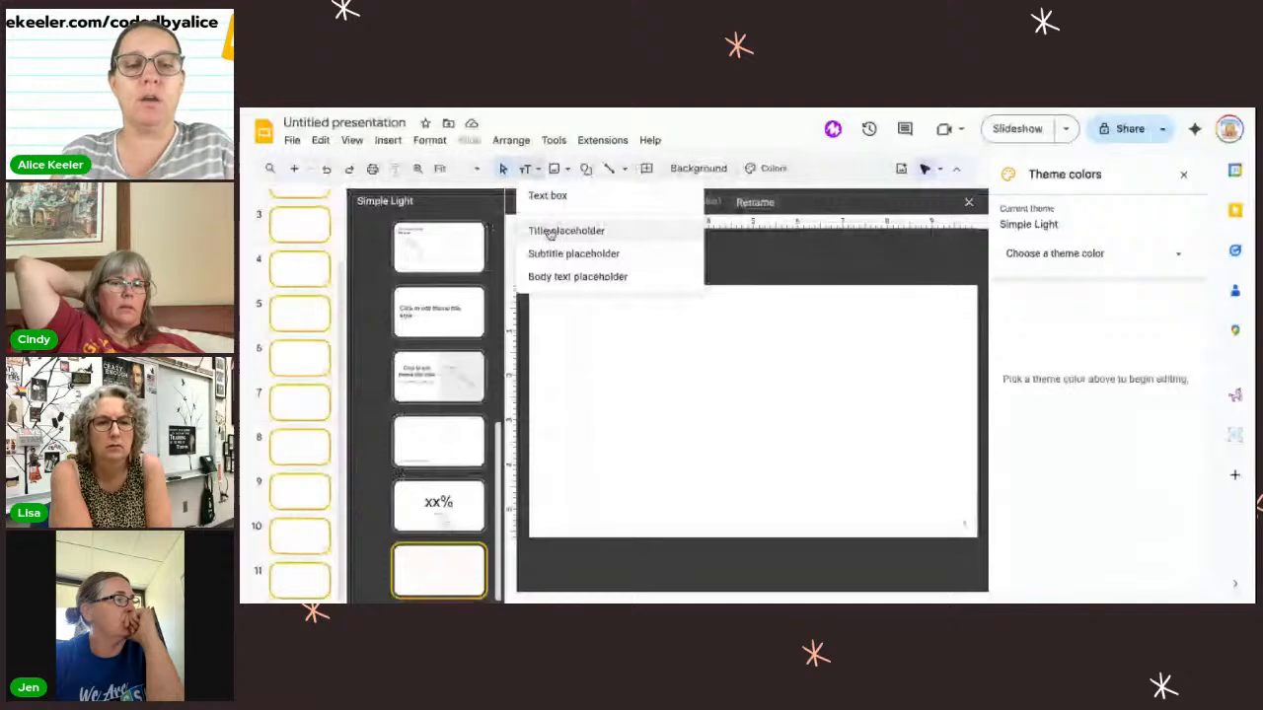
left_click(550, 231)
left_click_drag(578, 299, 742, 316)
left_click_drag(557, 345, 639, 365)
type("Student 1")
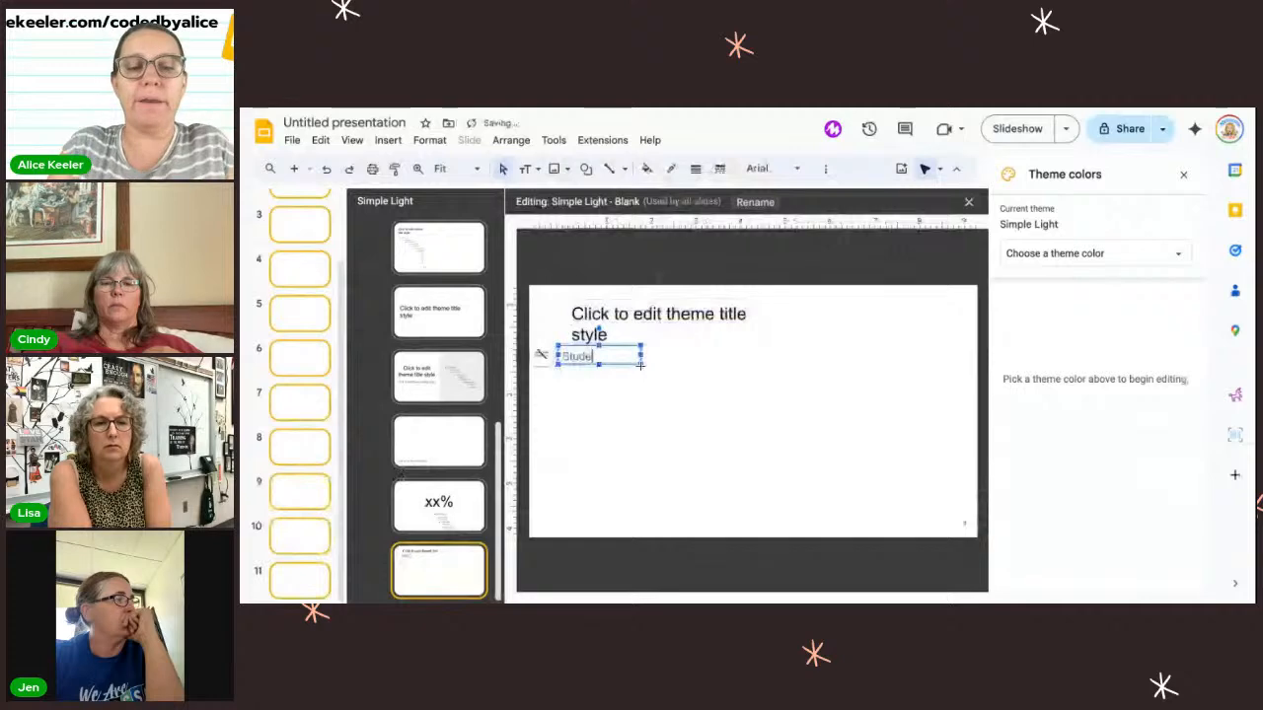
left_click(682, 321)
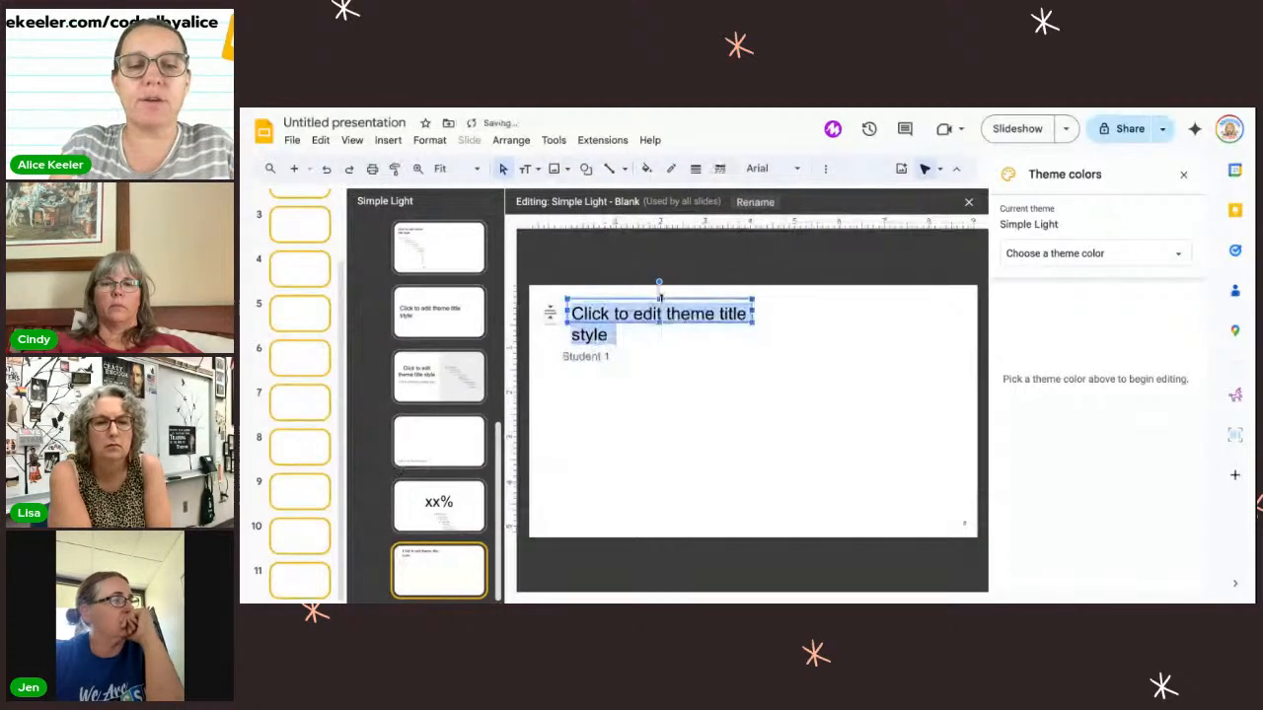
left_click_drag(711, 335, 717, 344)
Add a "Student 2:" text box below the first label on the Blank layout, with another title placeholder beside it.
left_click(537, 169)
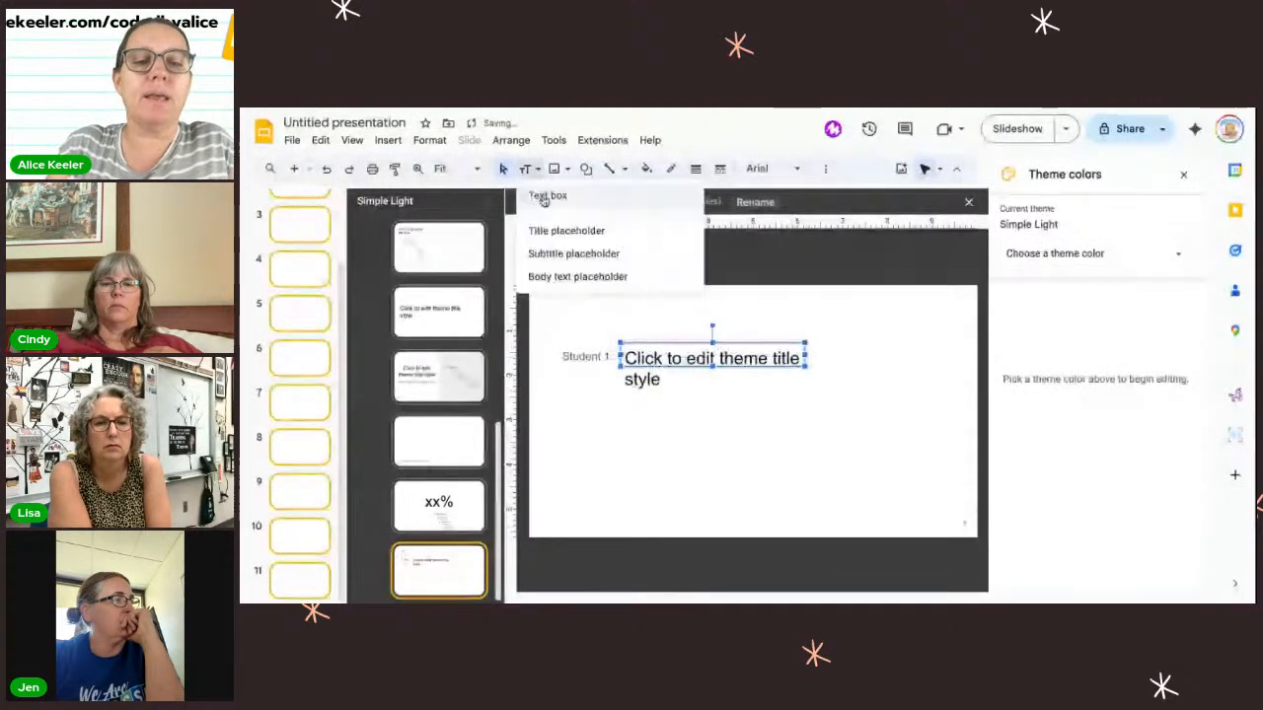
left_click(543, 197)
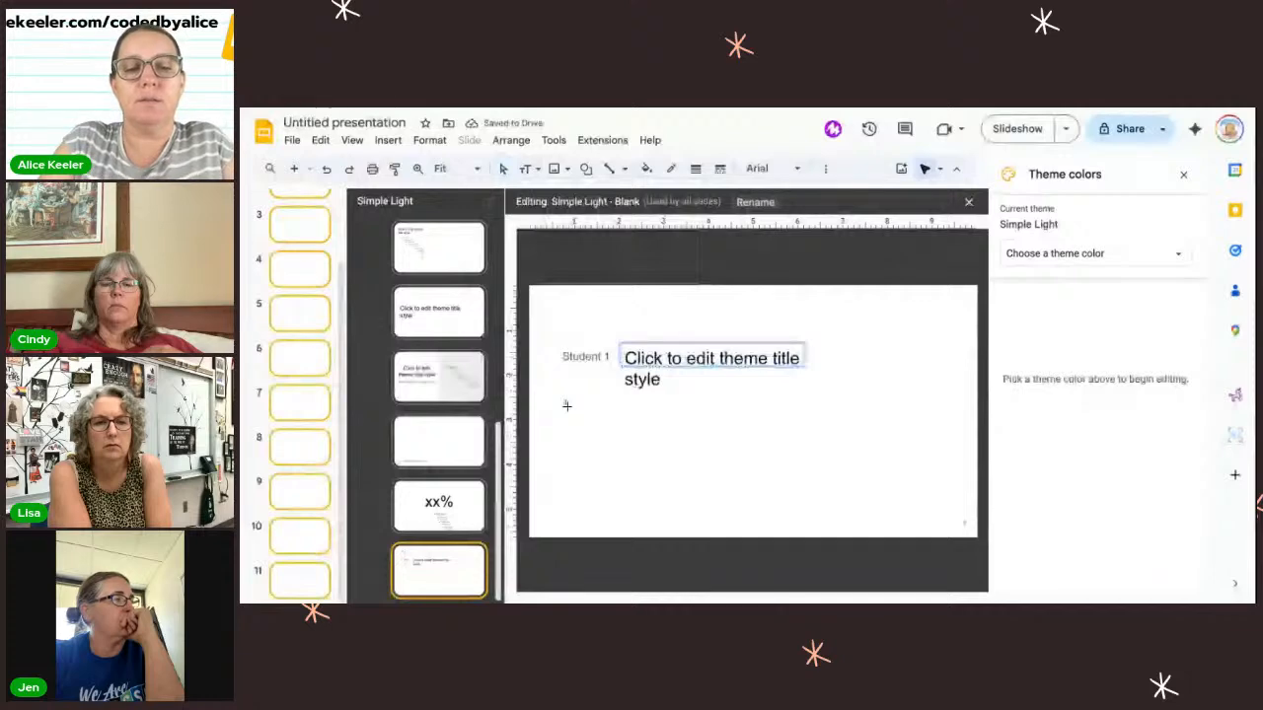
left_click_drag(564, 403, 651, 418)
type("Student 2:")
left_click(744, 420)
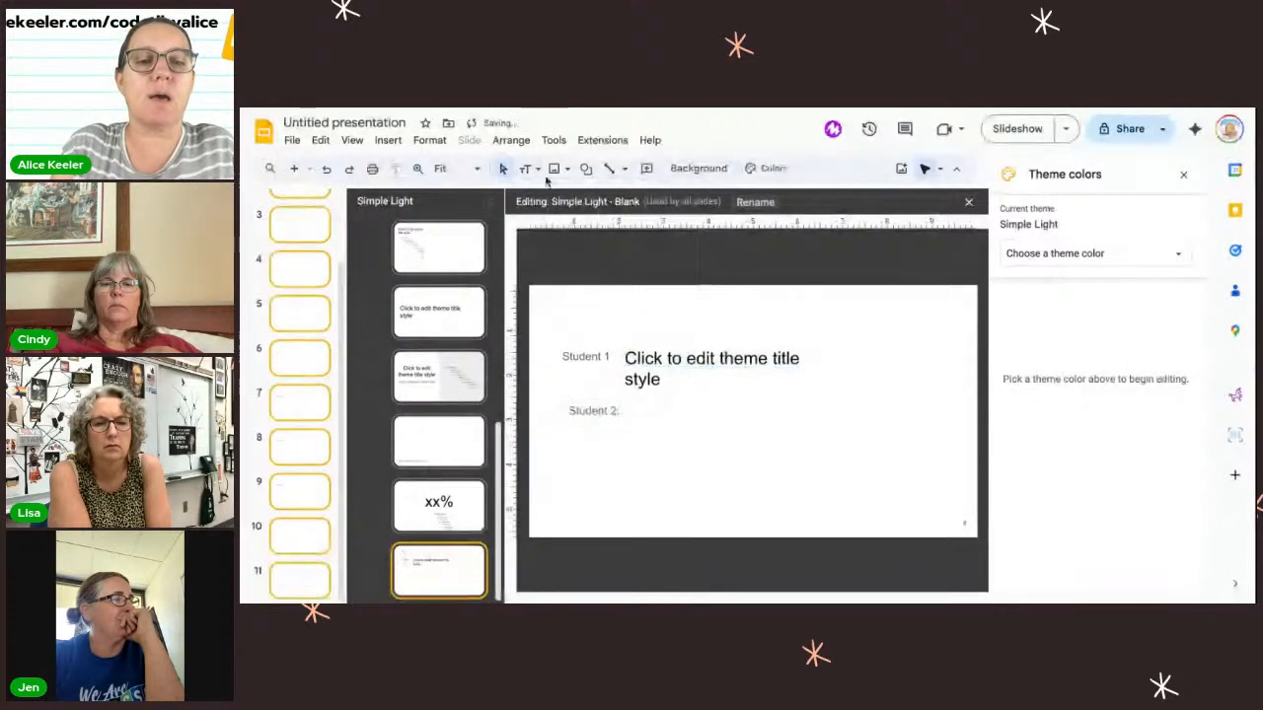
left_click(537, 169)
left_click(544, 192)
left_click_drag(633, 400, 765, 431)
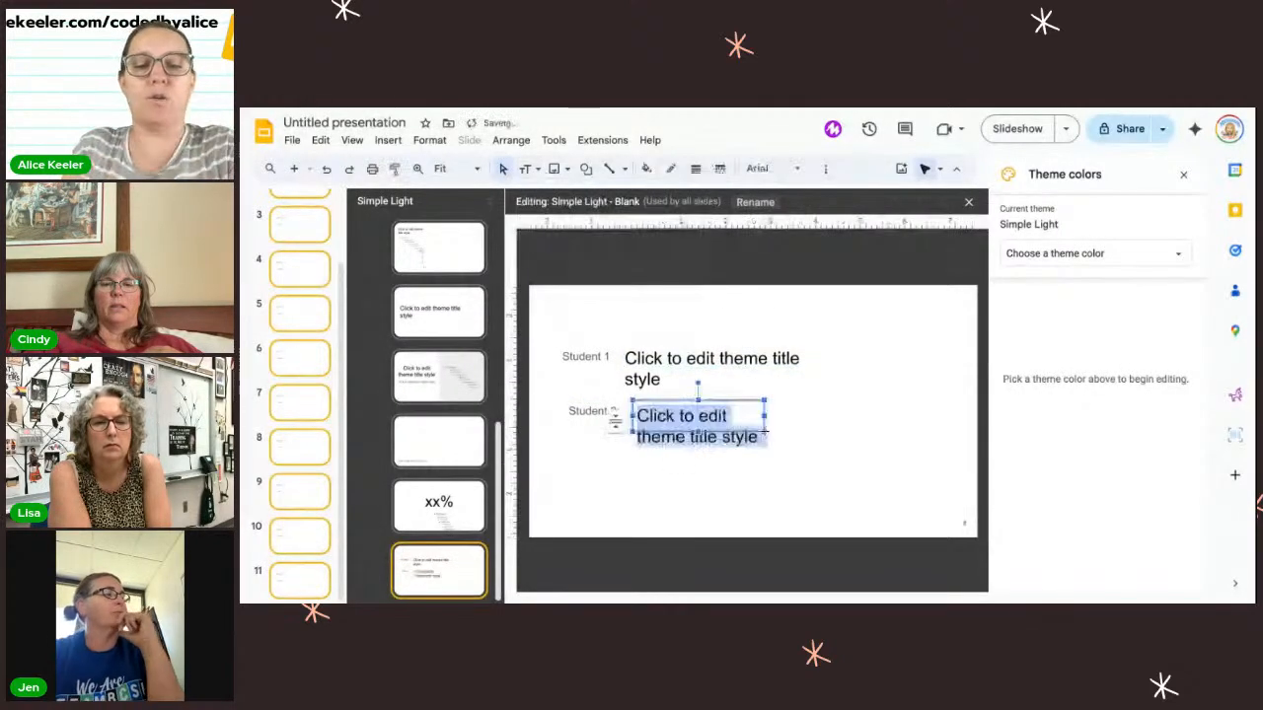
Leave the theme builder and check on slide 4 that the title placeholder beside "Student 1:" can be filled in.
left_click(602, 357)
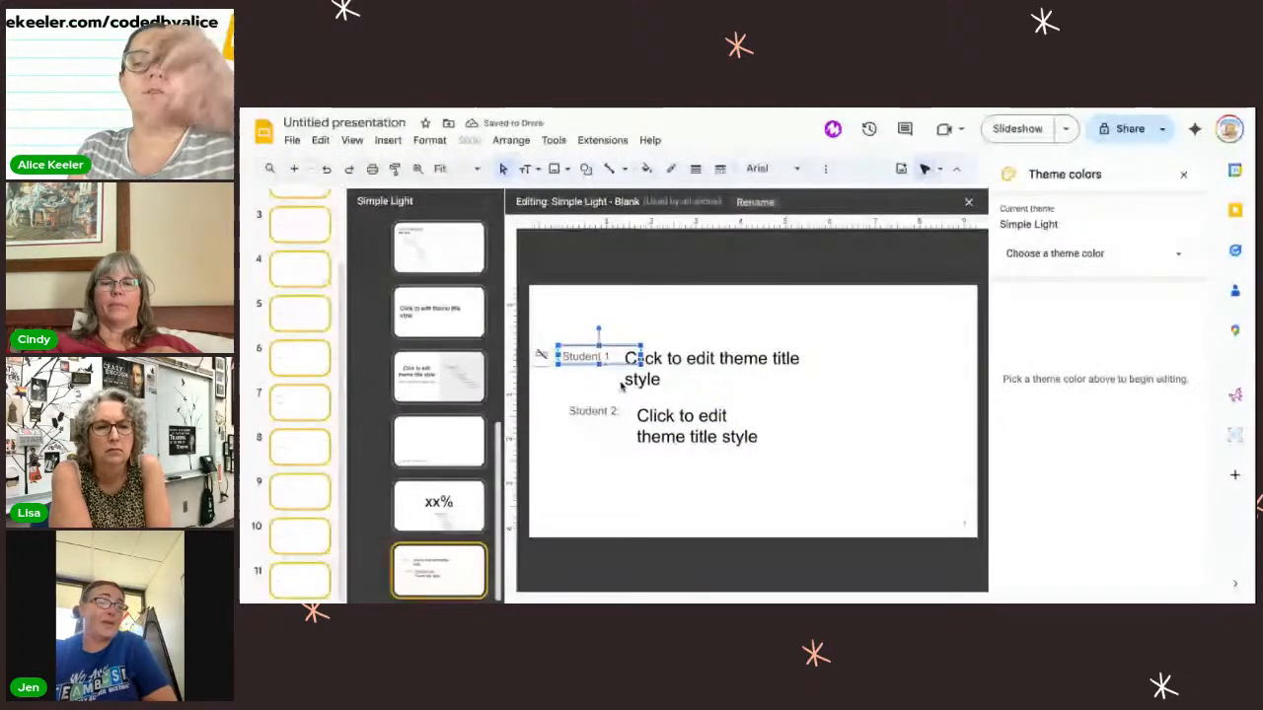
left_click(646, 375)
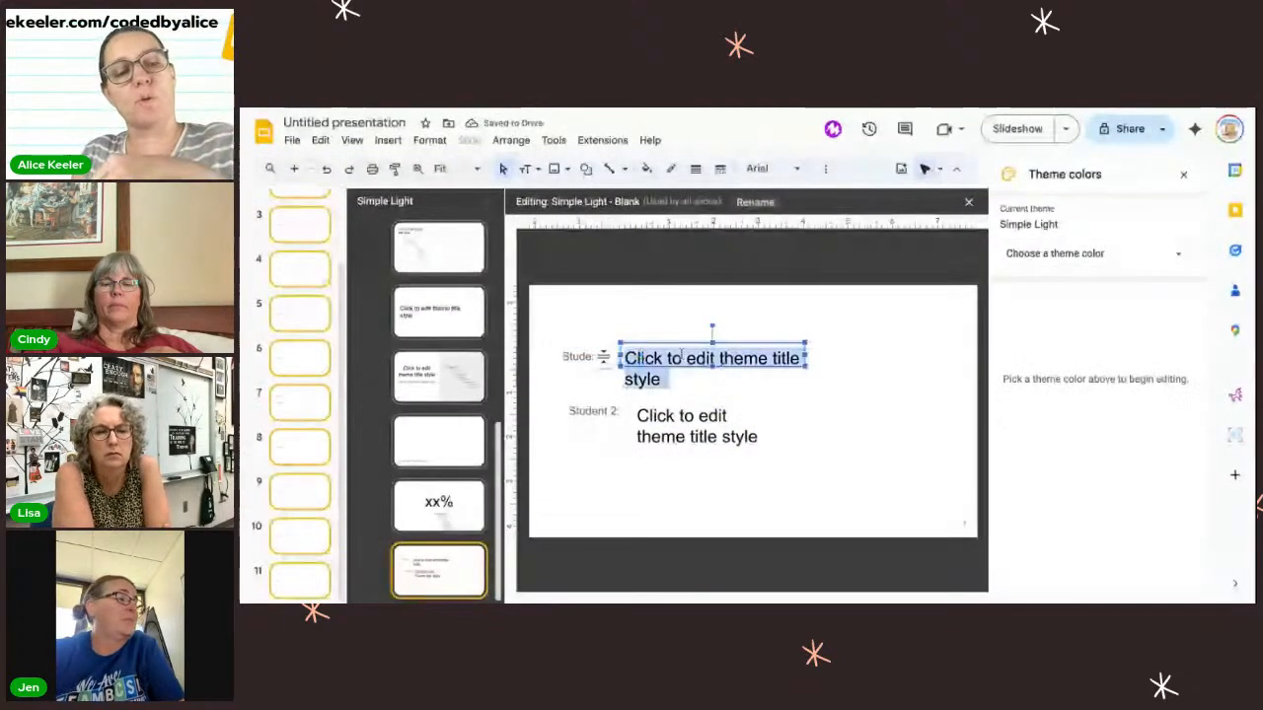
left_click(315, 342)
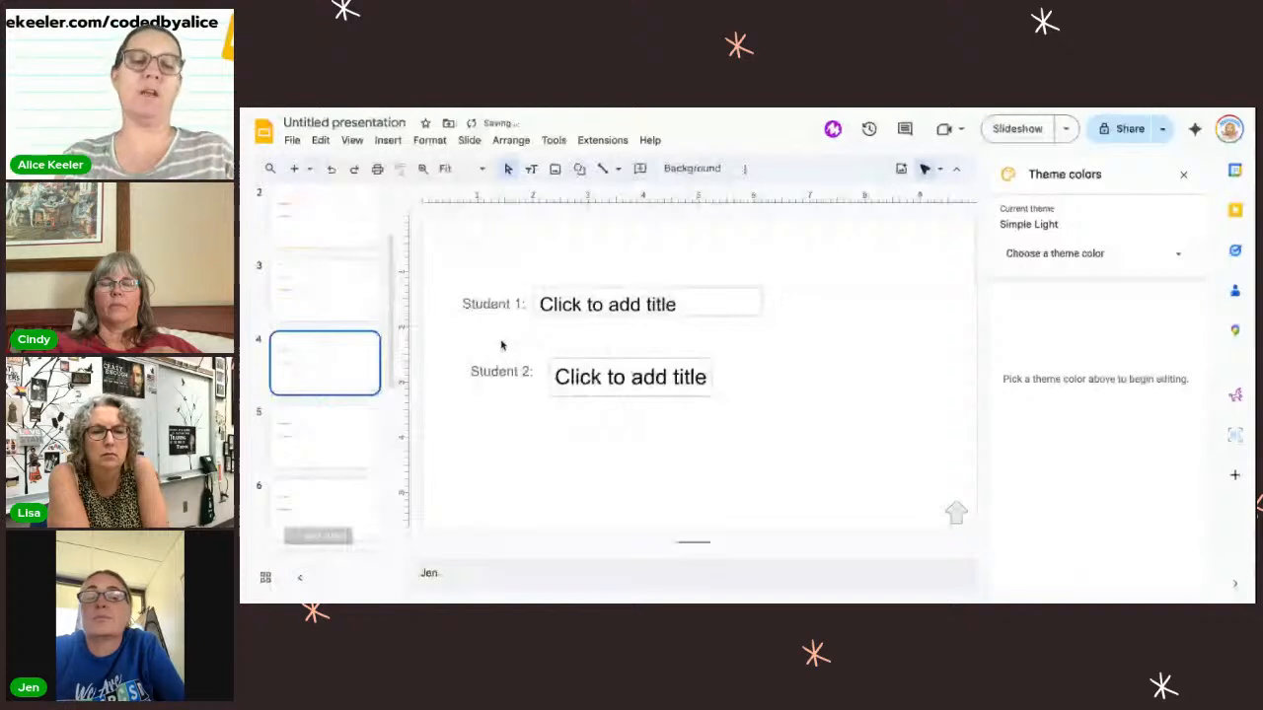
left_click(536, 304)
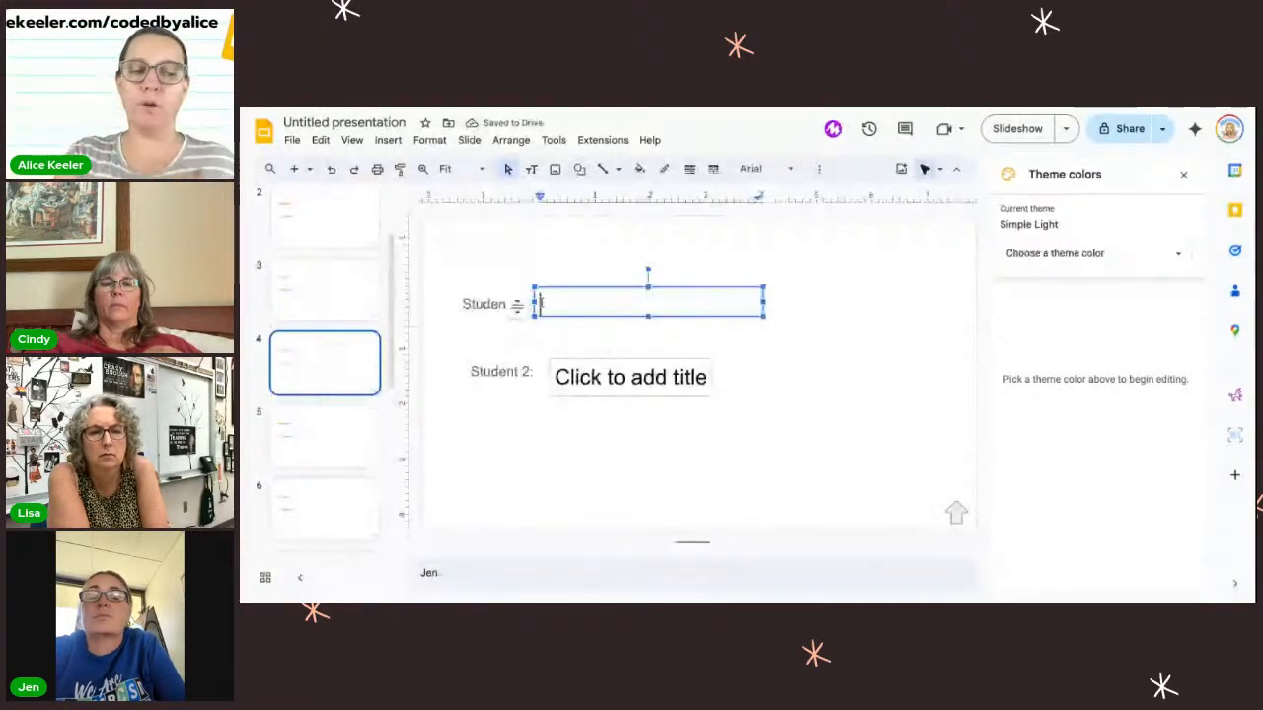